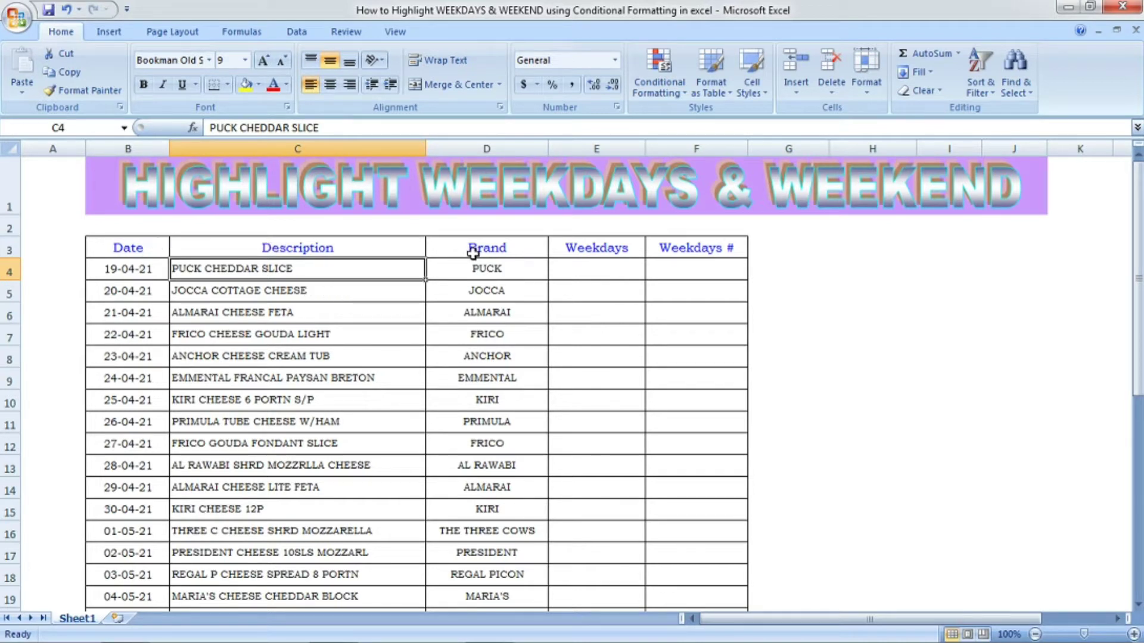
Enter the formula =TEXT(B4,"dddd") in cell E4 to get the weekday name of the first date.
left_click(600, 270)
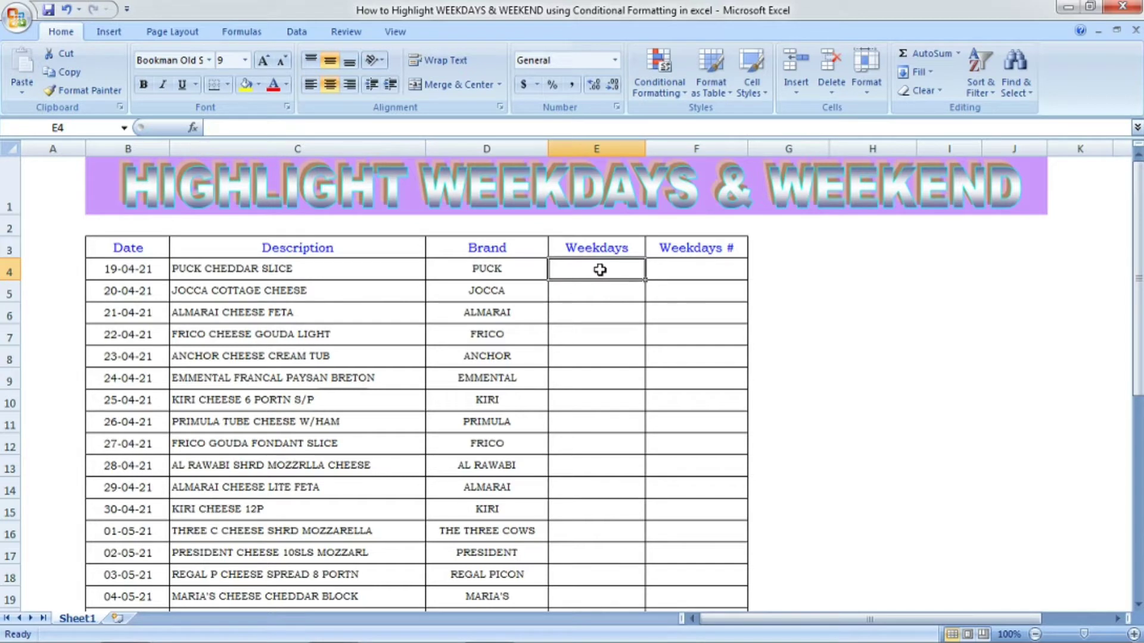
type("=text")
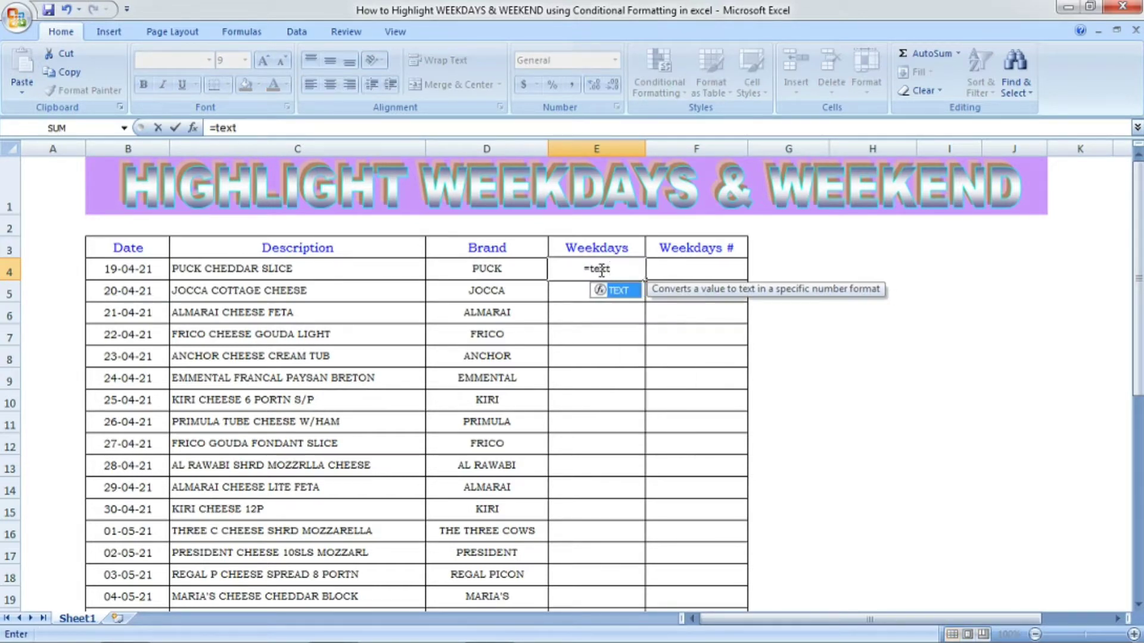
type("(")
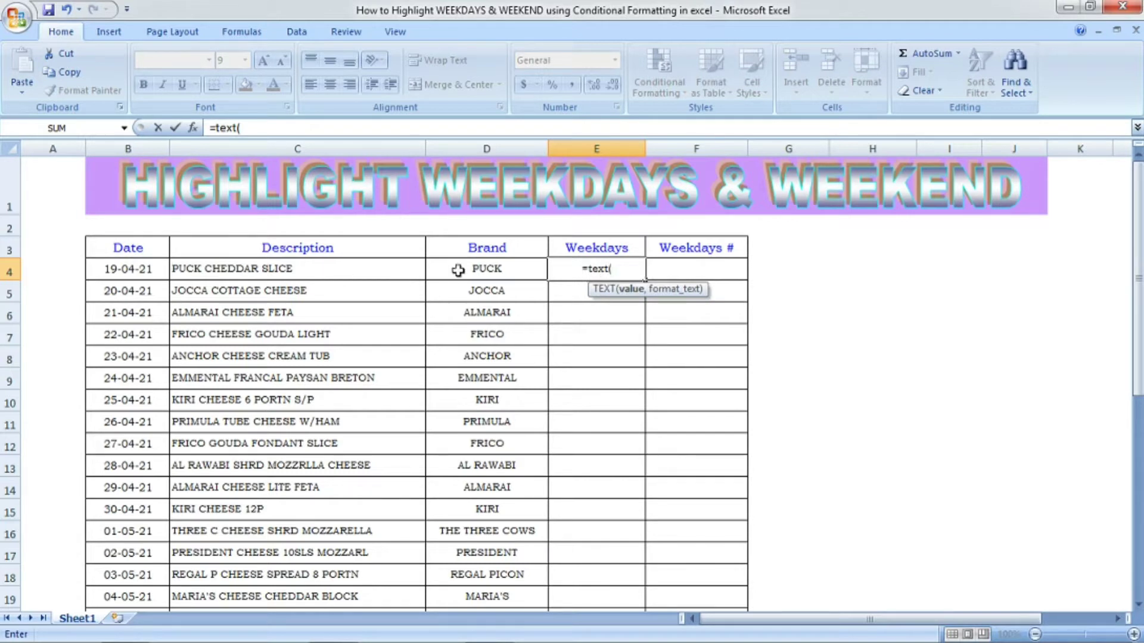
left_click(119, 272)
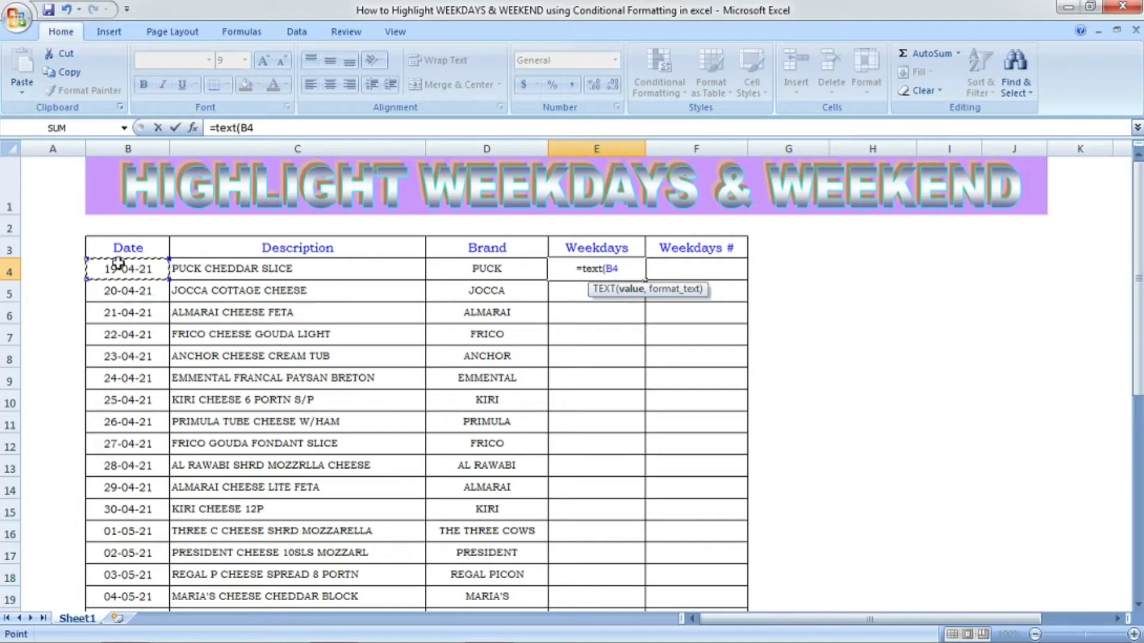
type(",")
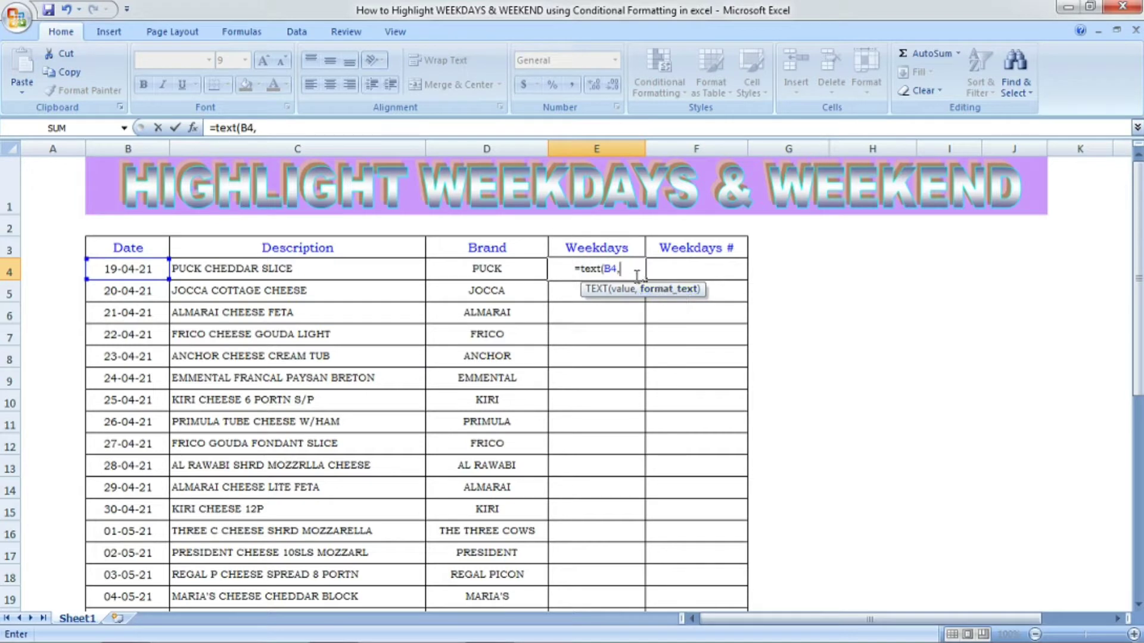
type("\"dddd")
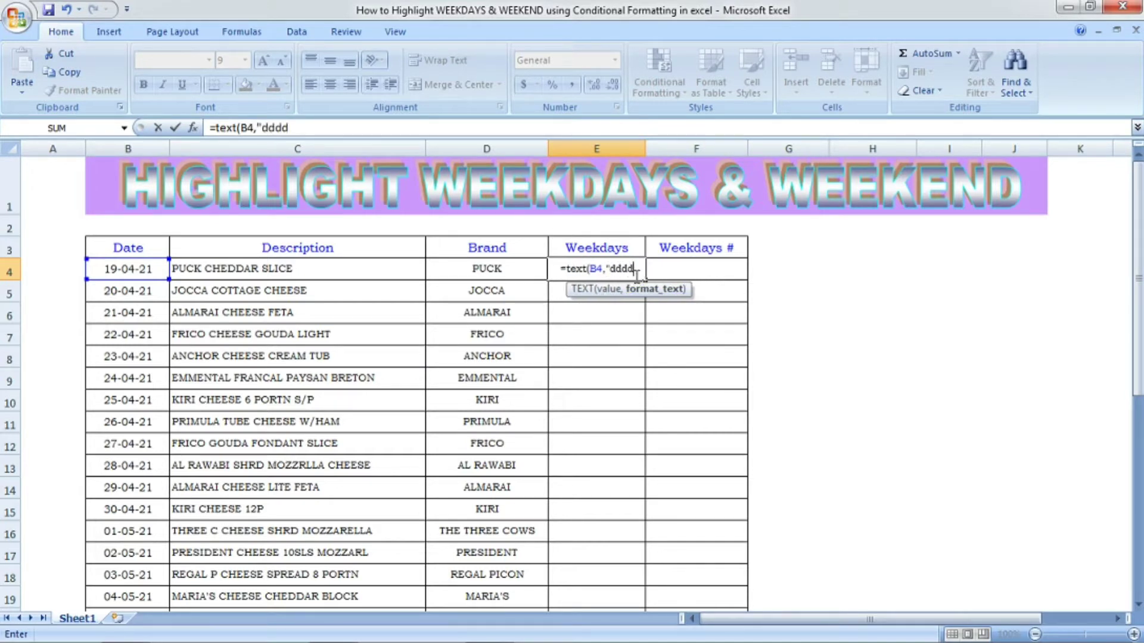
type("\"")
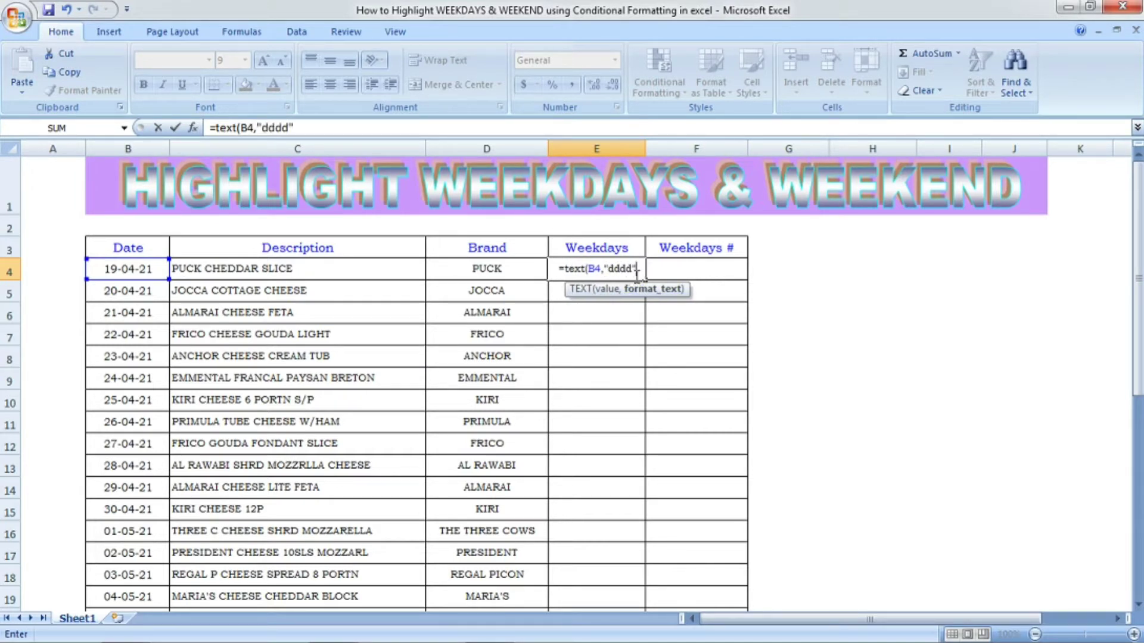
type(")")
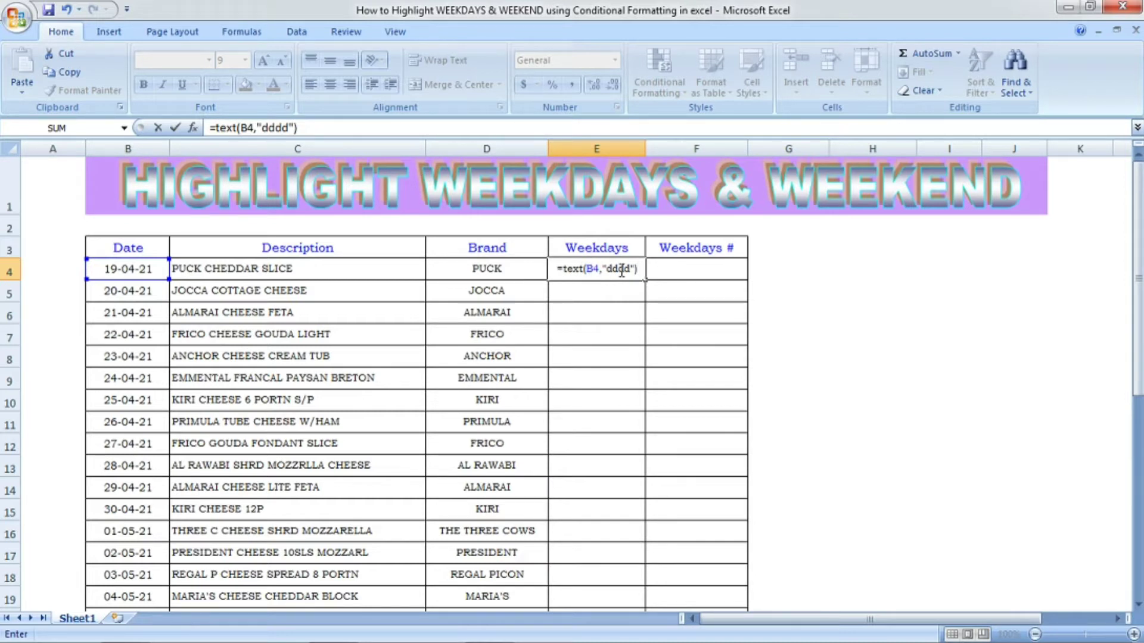
key("Return")
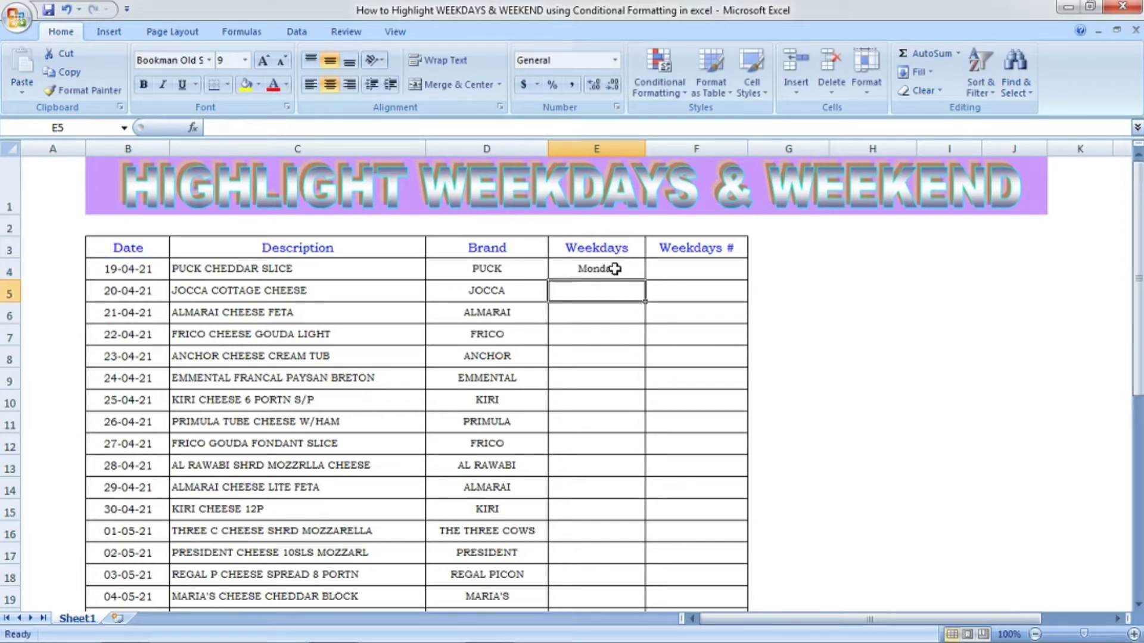
Fill the E4 weekday-name formula down the Weekdays column to the last table row.
left_click(614, 269)
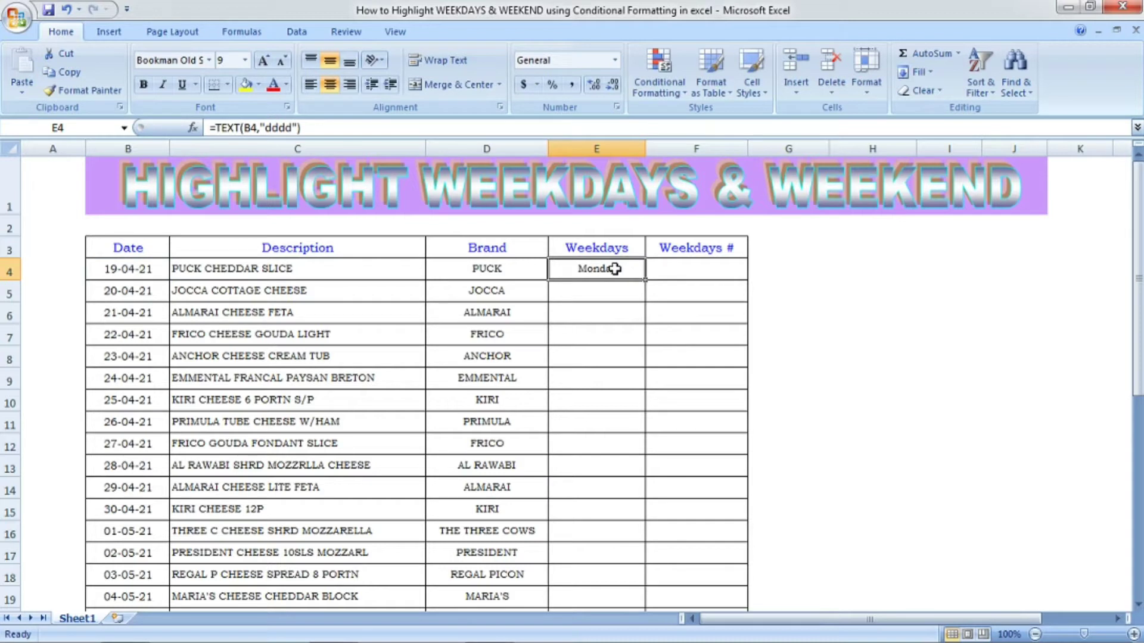
left_click(159, 274)
left_click(577, 267)
double_click(644, 280)
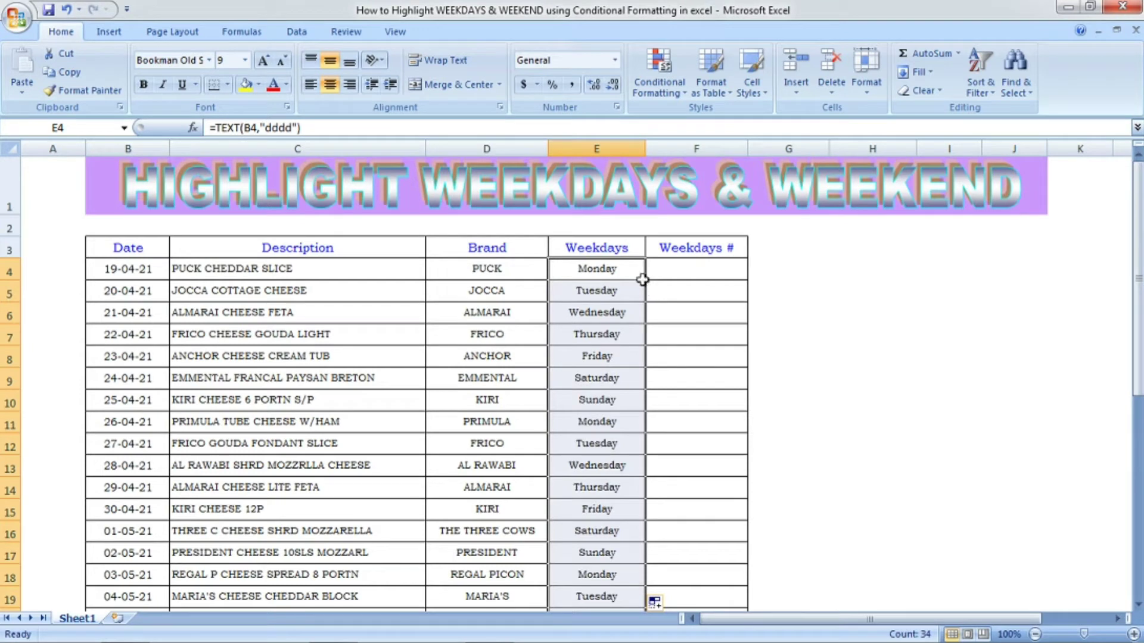
left_click(604, 344)
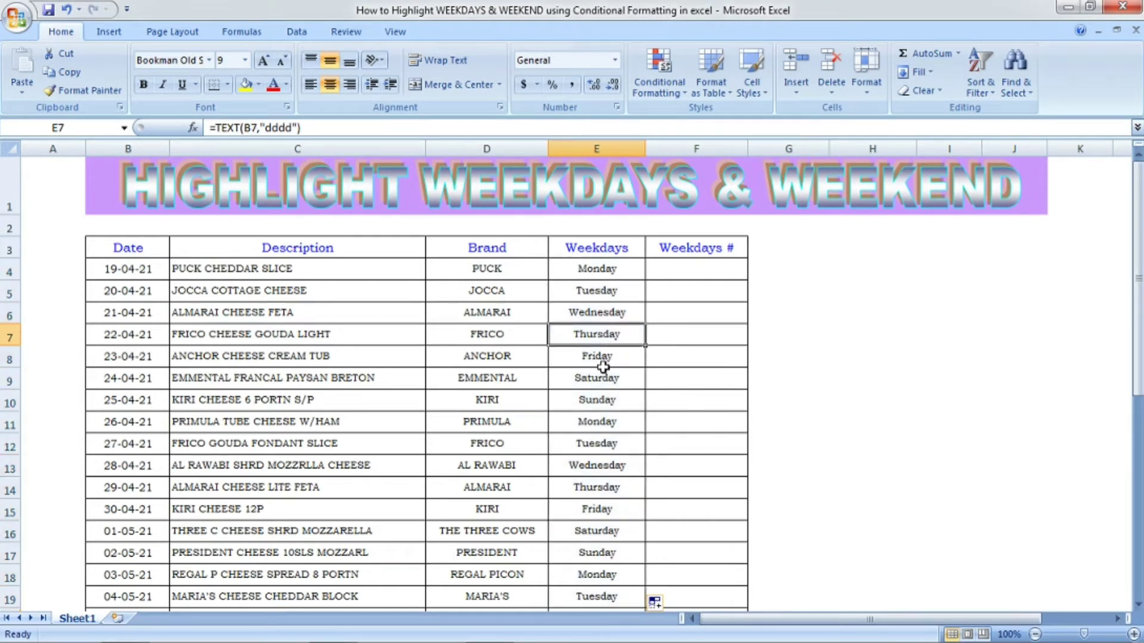
left_click(604, 365)
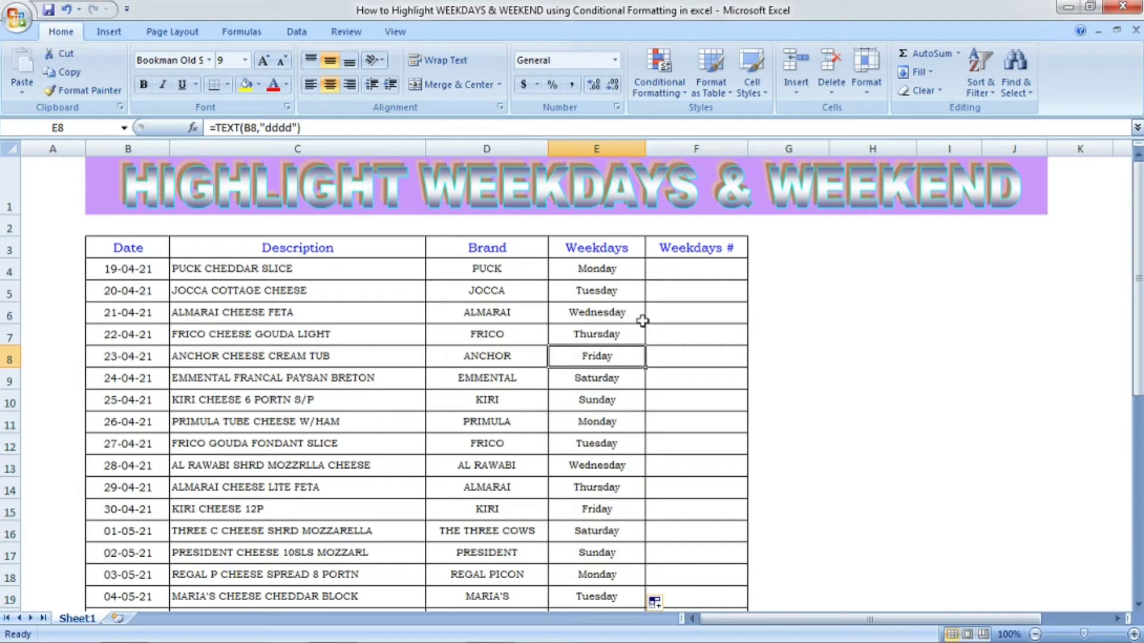
Enter the formula =WEEKDAY(B4,2) in cell F4 to number the first date's weekday starting from Monday.
left_click(690, 270)
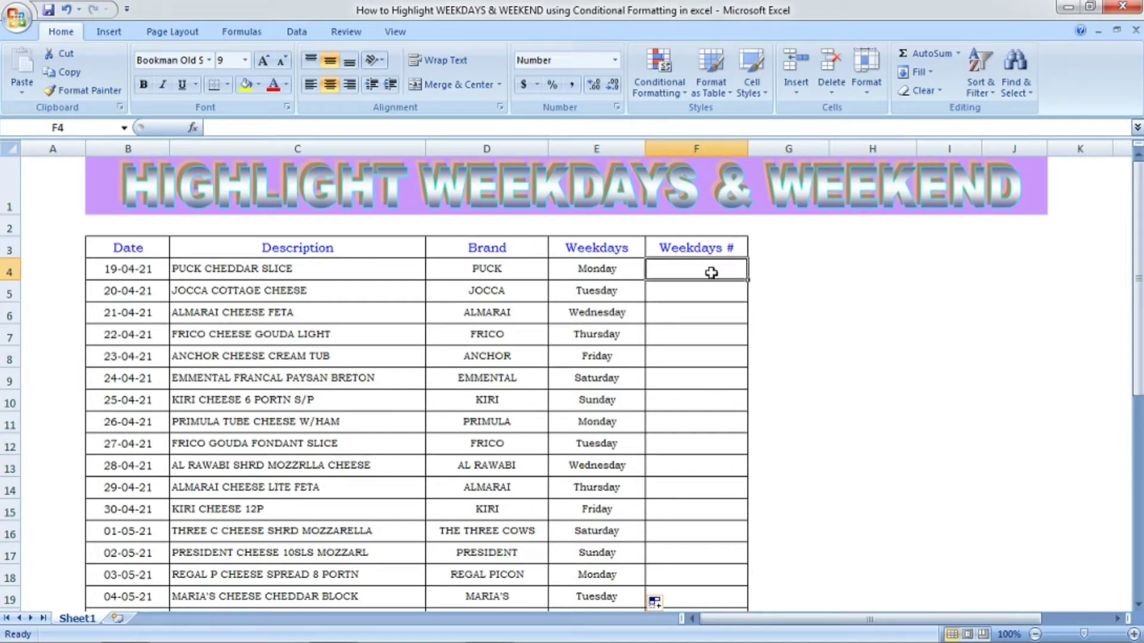
type("=")
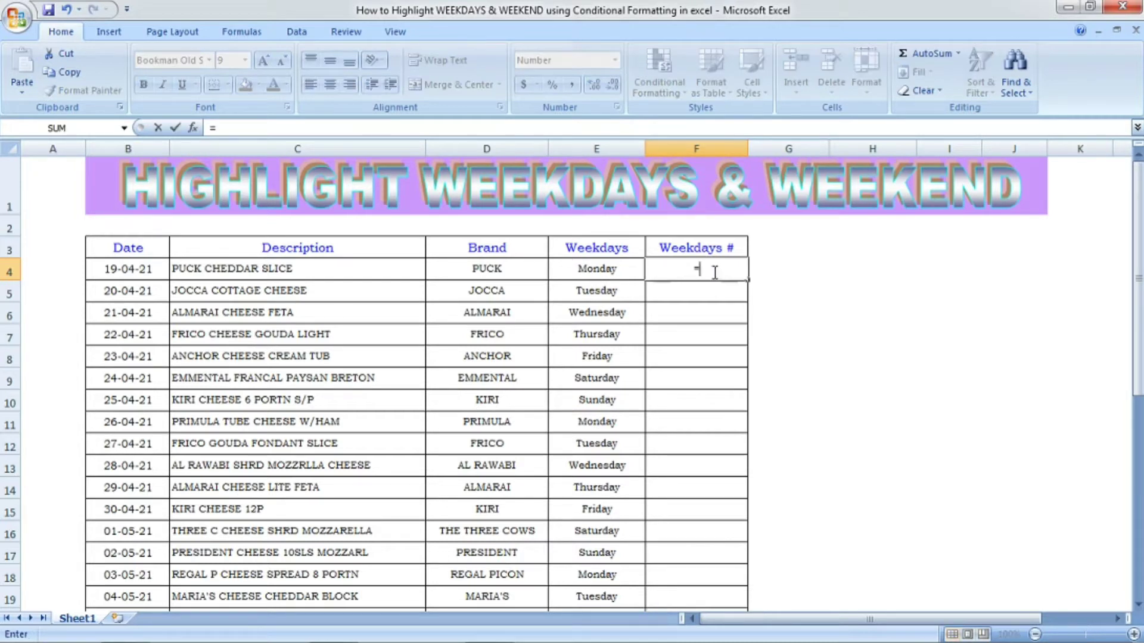
type("weekda")
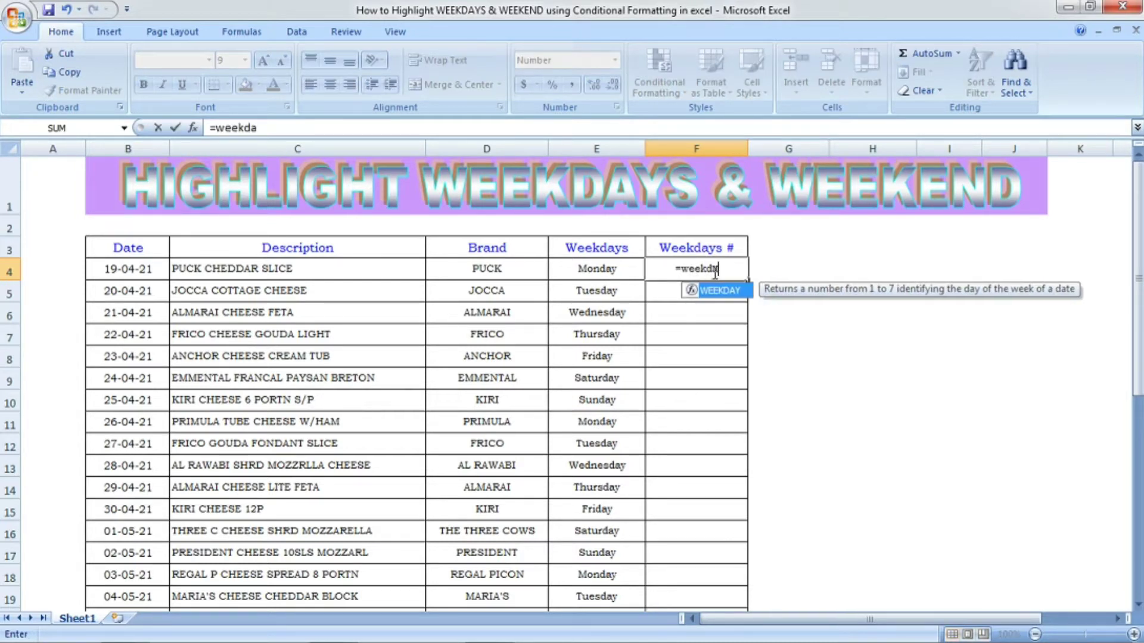
type("y(")
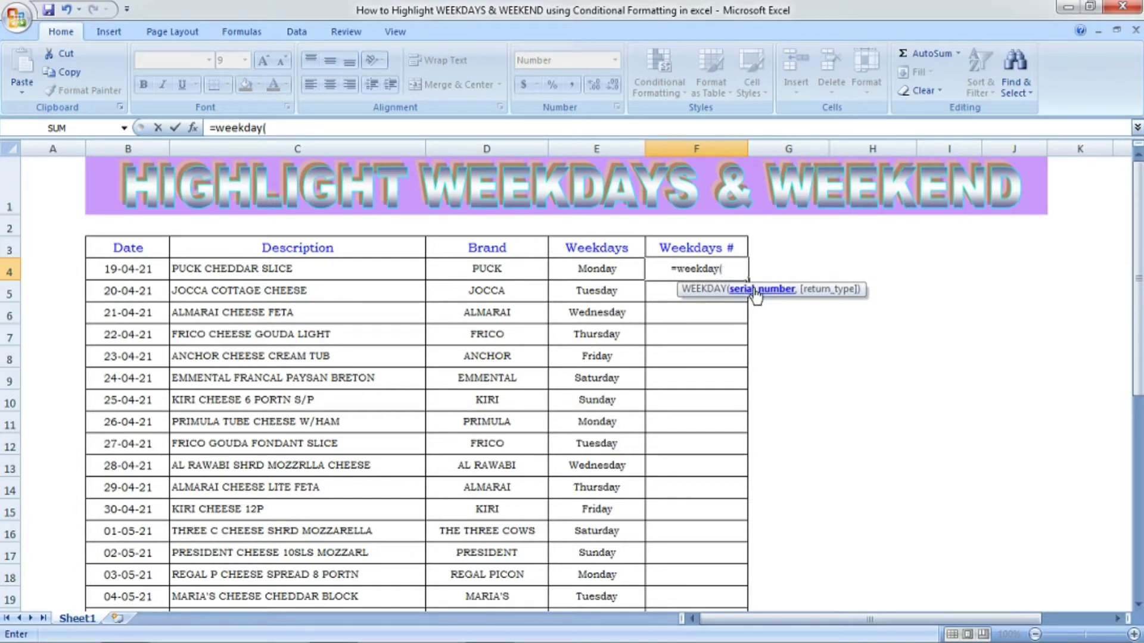
left_click(156, 269)
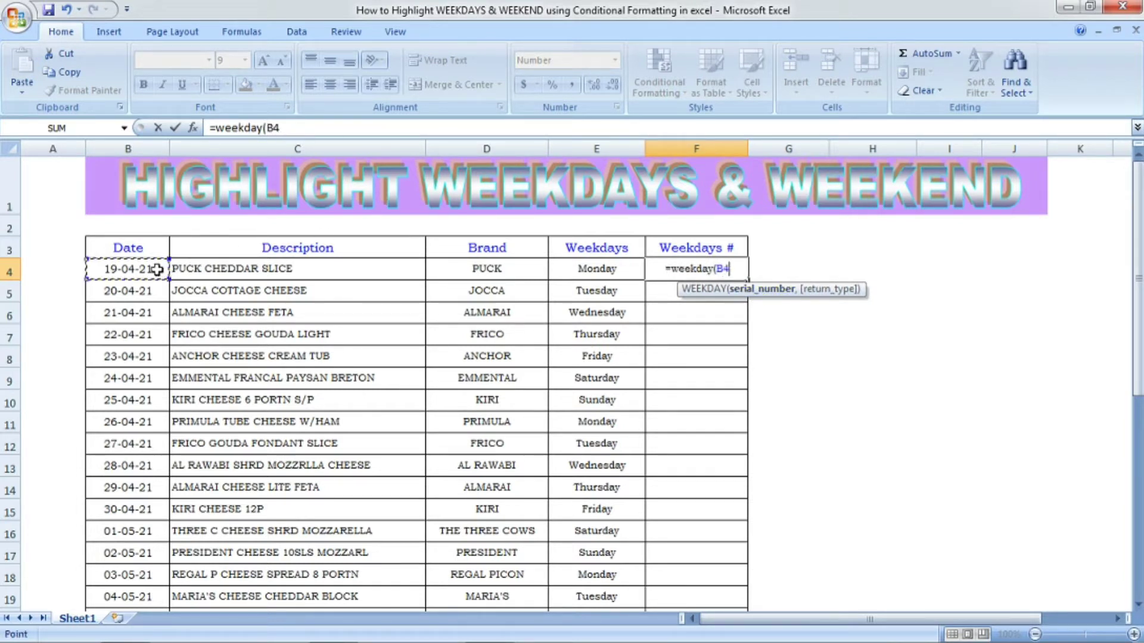
type(",")
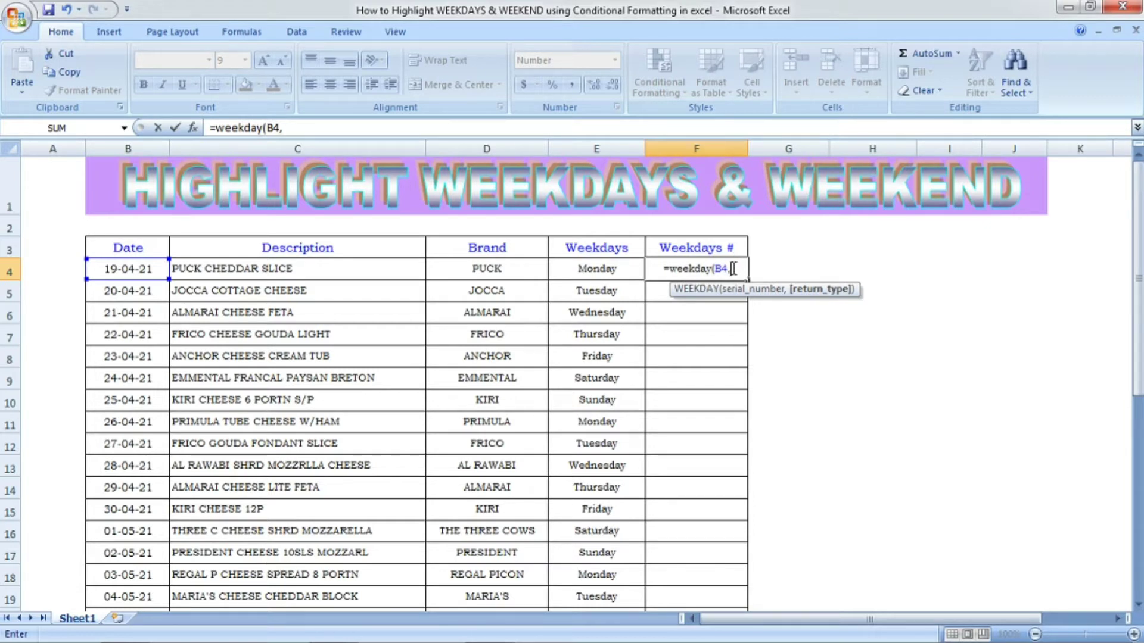
type("2")
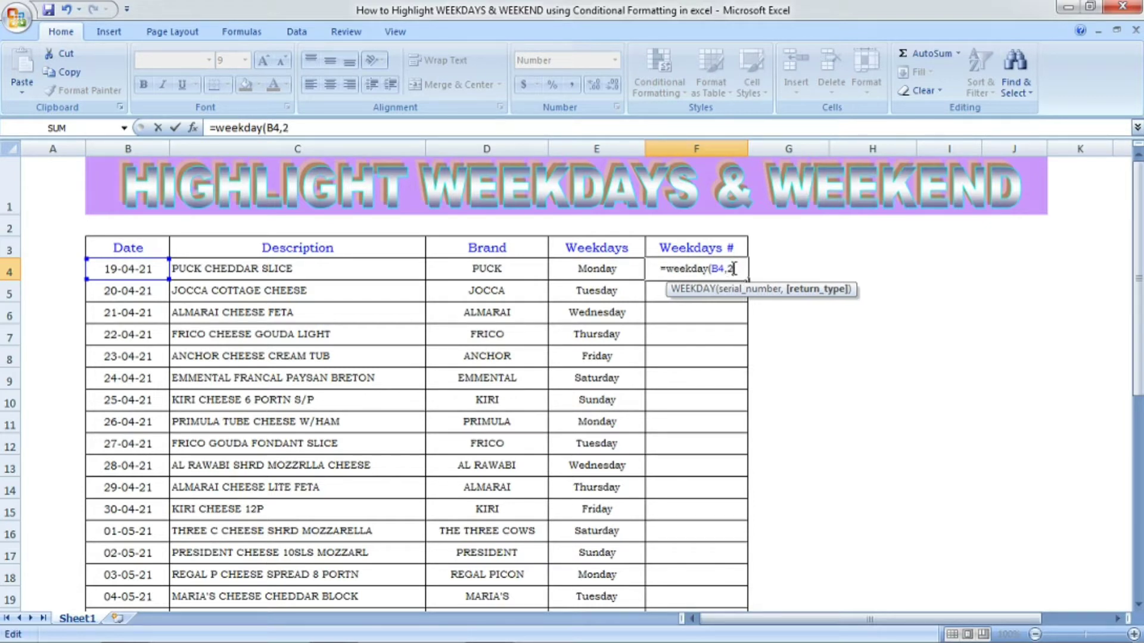
type(")")
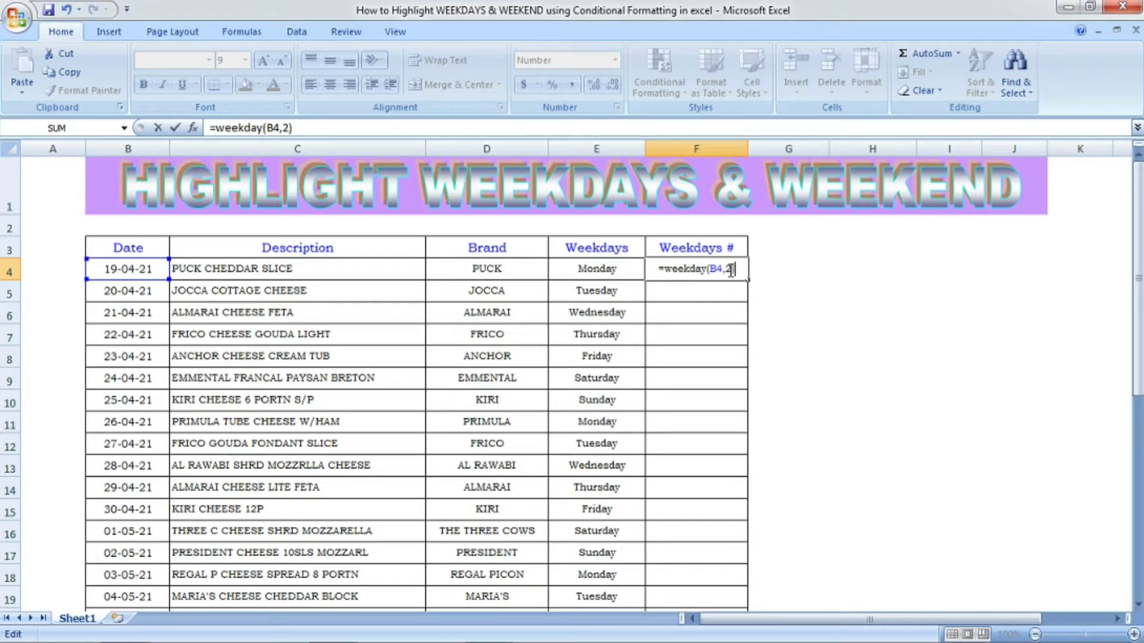
key("Return")
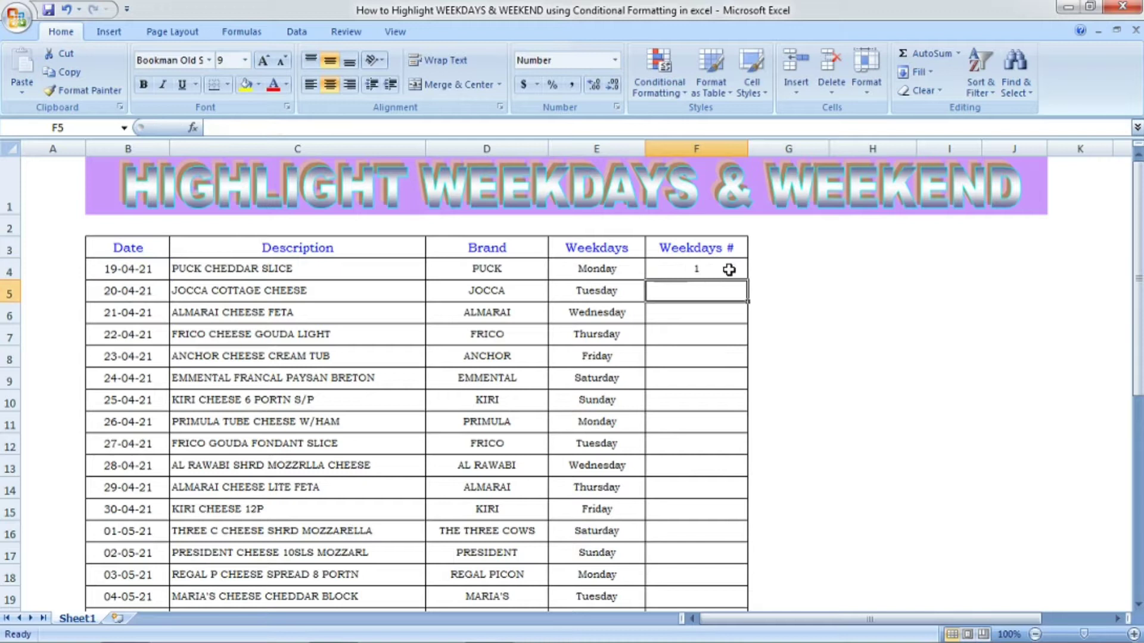
Fill the F4 weekday-number formula down the Weekdays # column to the last table row.
left_click(695, 268)
left_click(634, 270)
left_click(668, 269)
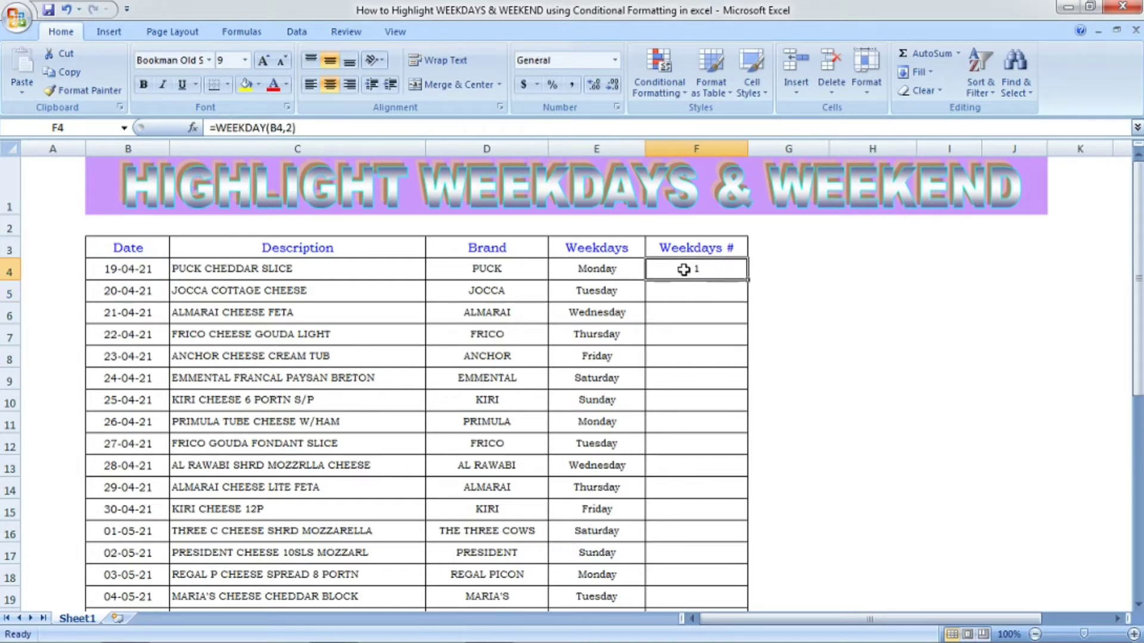
double_click(750, 280)
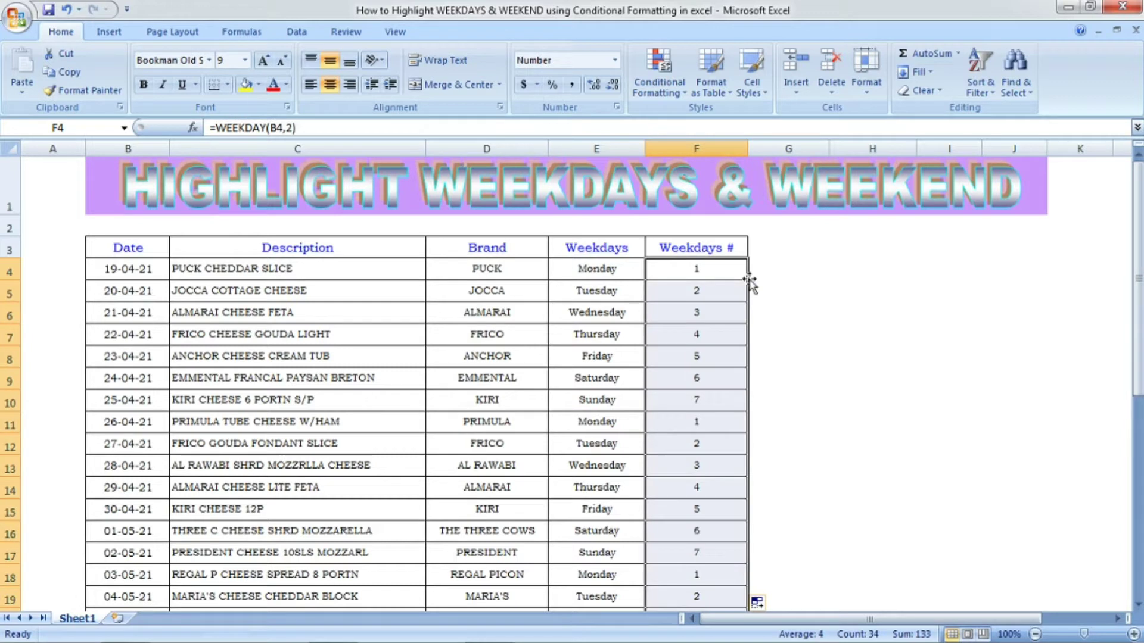
Compare the weekday names with their weekday numbers in rows 4 to 10, including Saturday and Sunday.
left_click(628, 292)
left_click(675, 292)
left_click(622, 323)
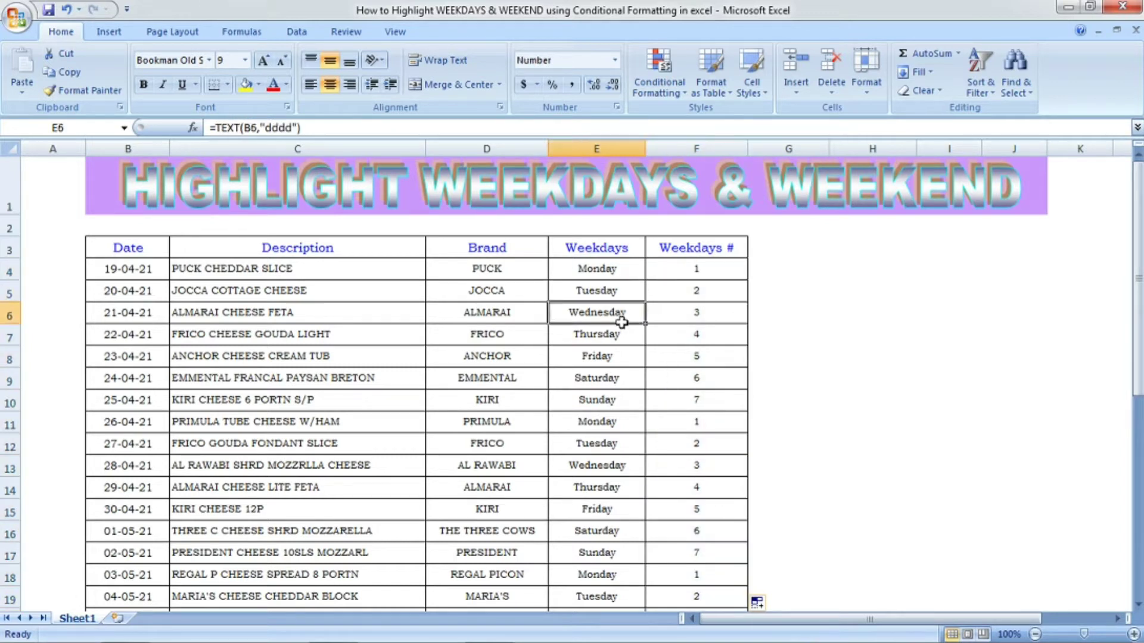
left_click(674, 320)
left_click(622, 381)
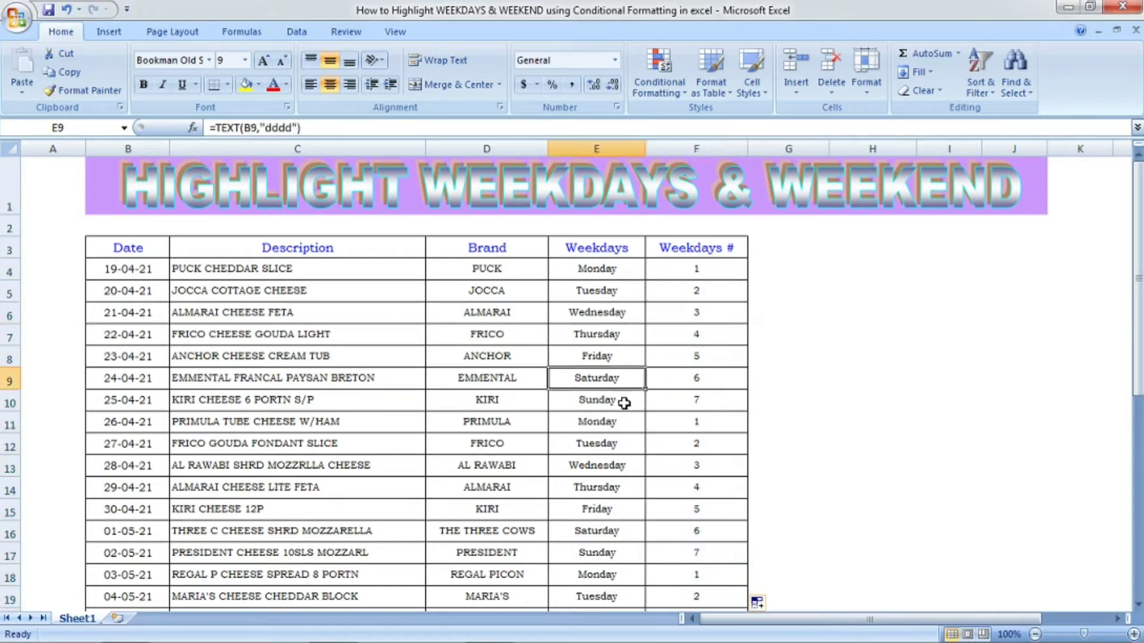
left_click(624, 404)
left_click(699, 376)
left_click(701, 398)
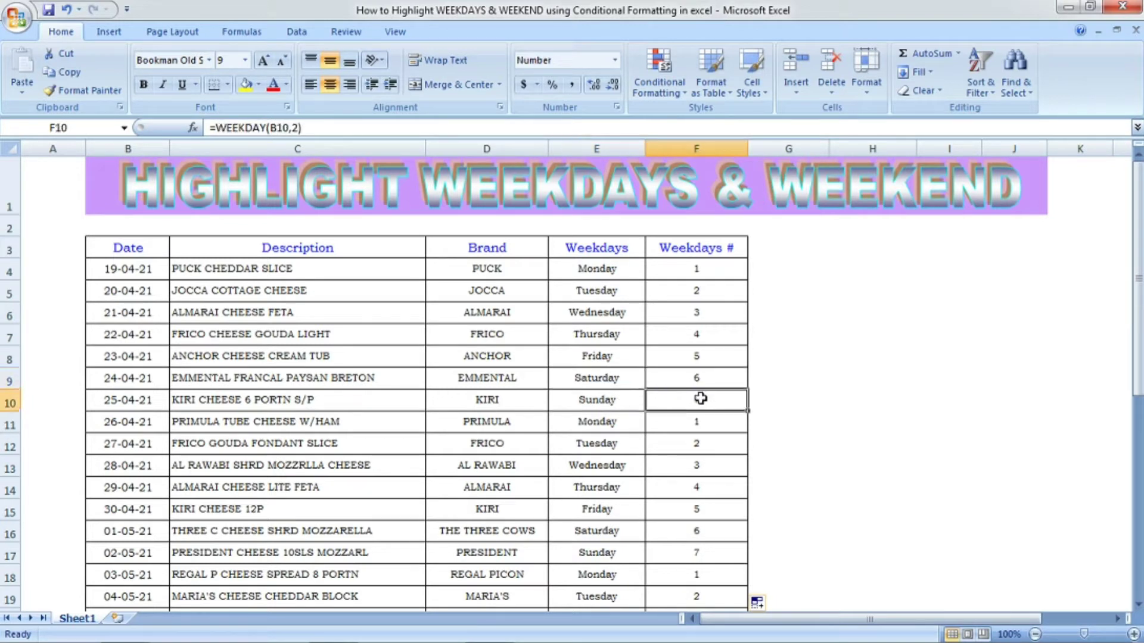
left_click(715, 269)
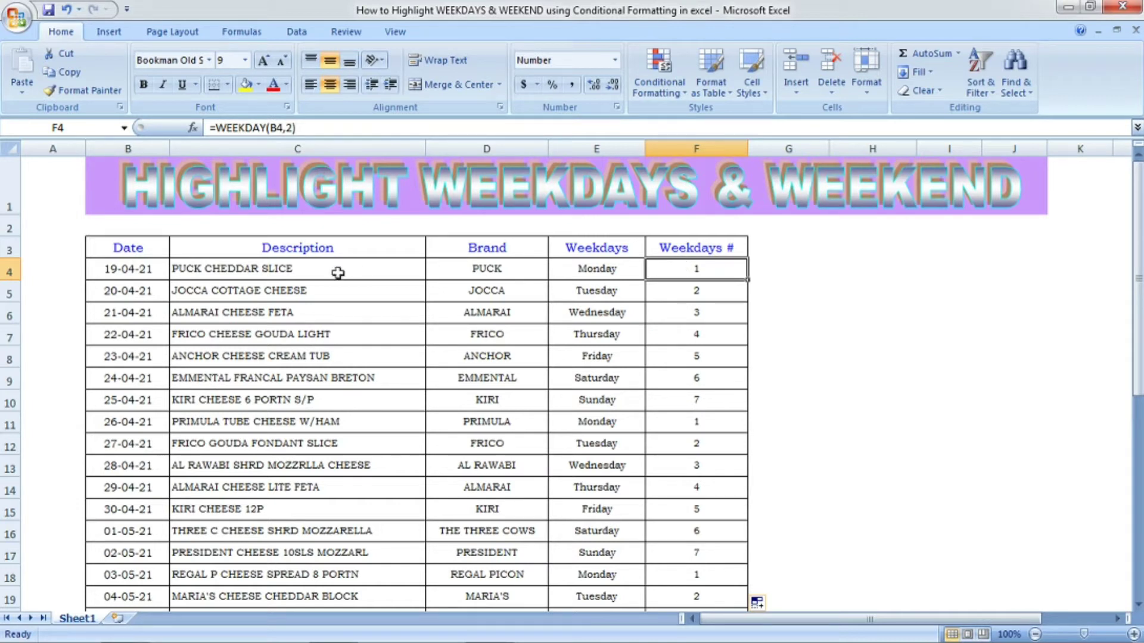
Start a new conditional formatting rule for the dates in B4:B37 that uses a formula to determine which cells to format.
left_click(147, 273)
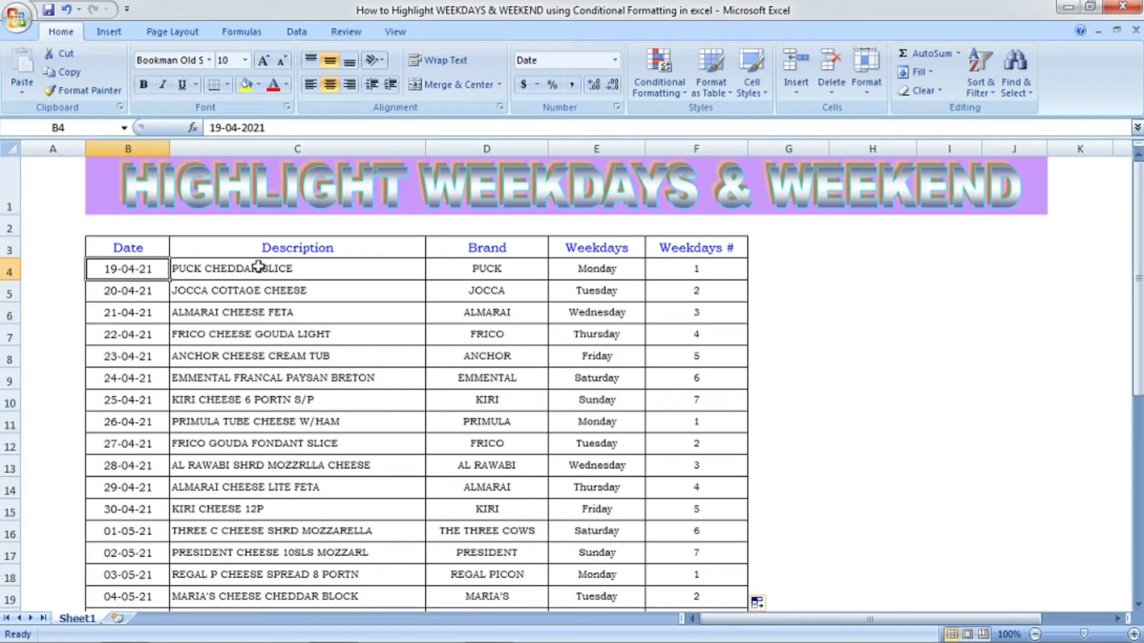
key("ctrl+shift+Down")
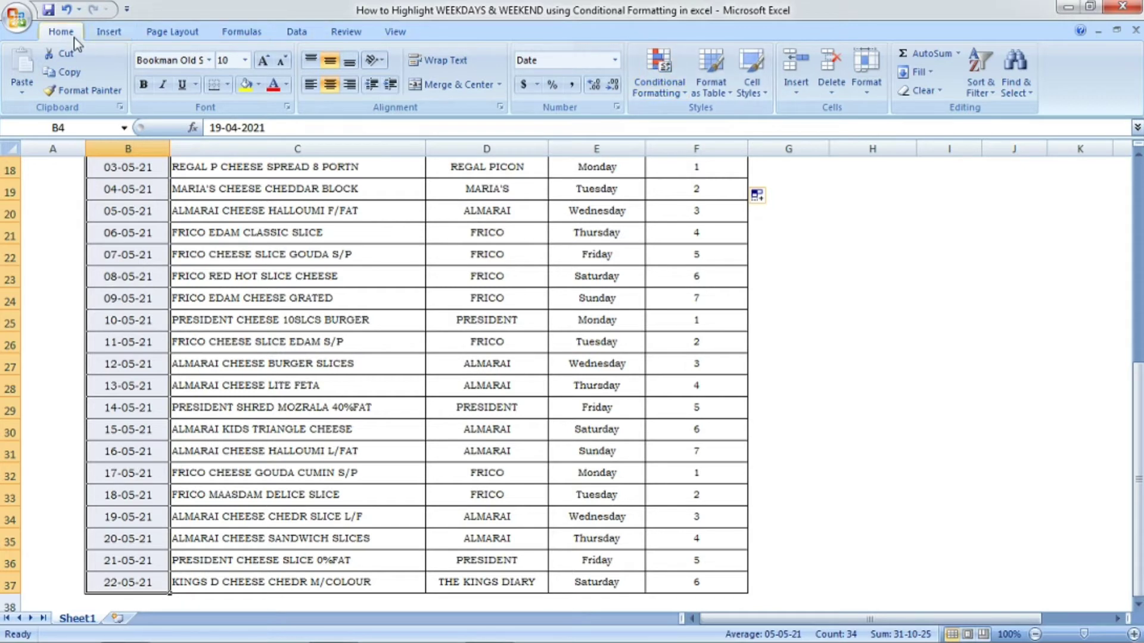
left_click(653, 76)
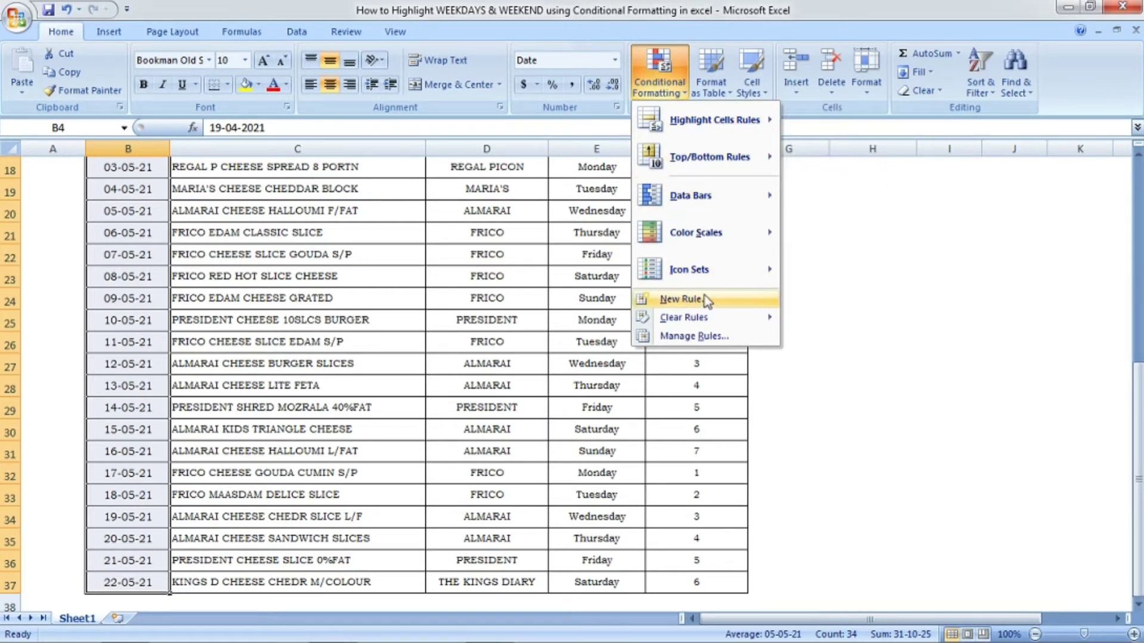
left_click(682, 299)
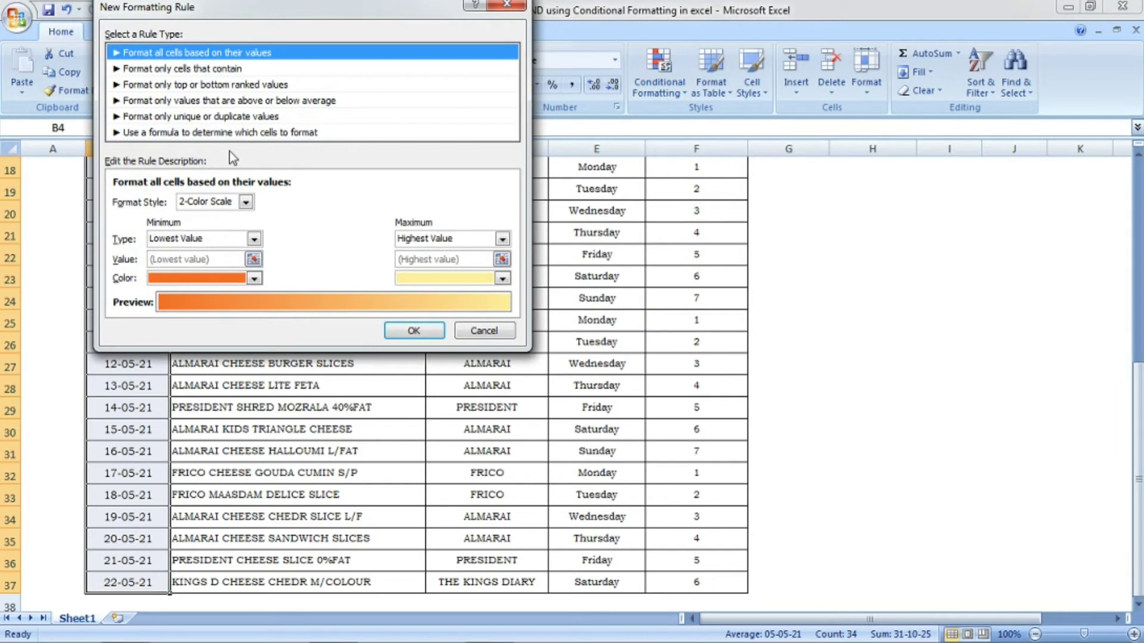
left_click_drag(320, 12, 563, 39)
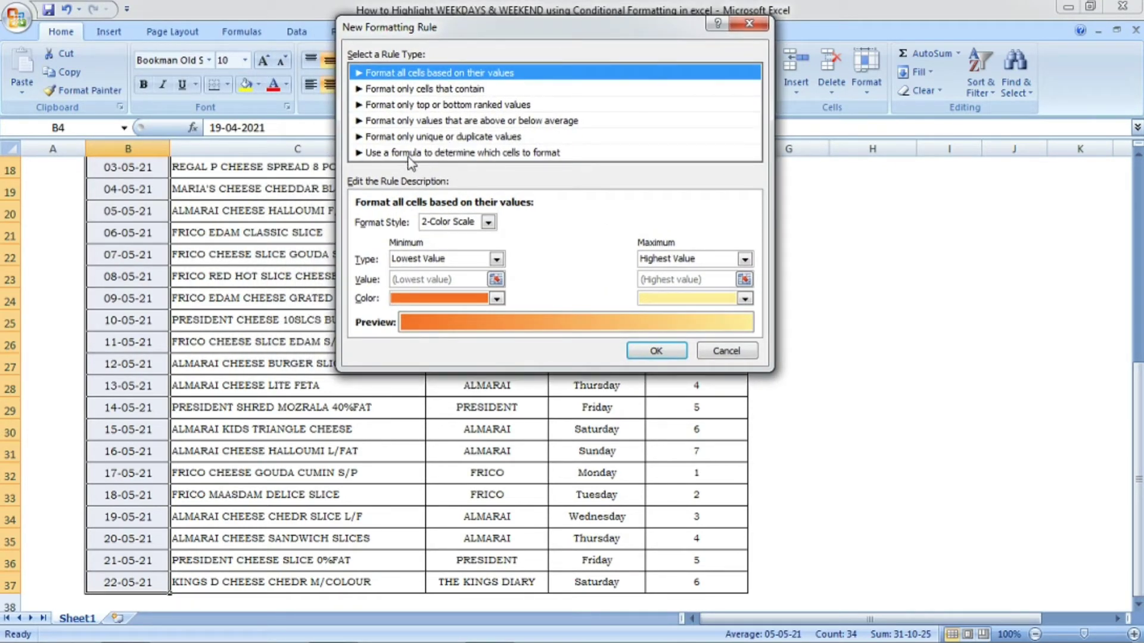
left_click(517, 154)
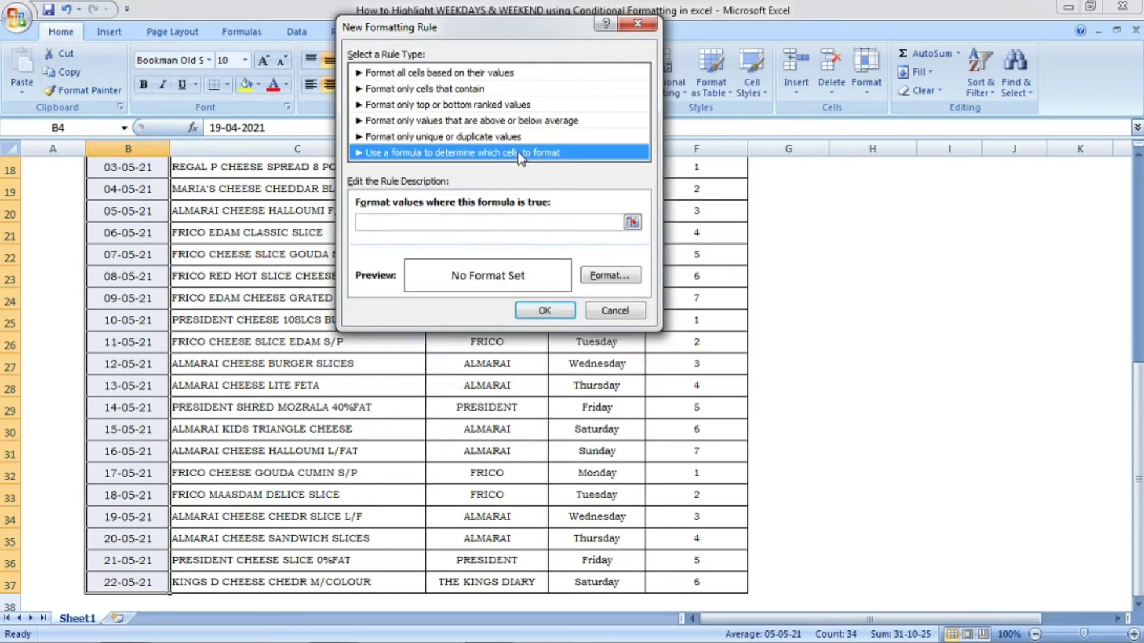
Enter =weekday($B4,2)>5 as the rule's formula to match Saturday and Sunday dates.
left_click(480, 221)
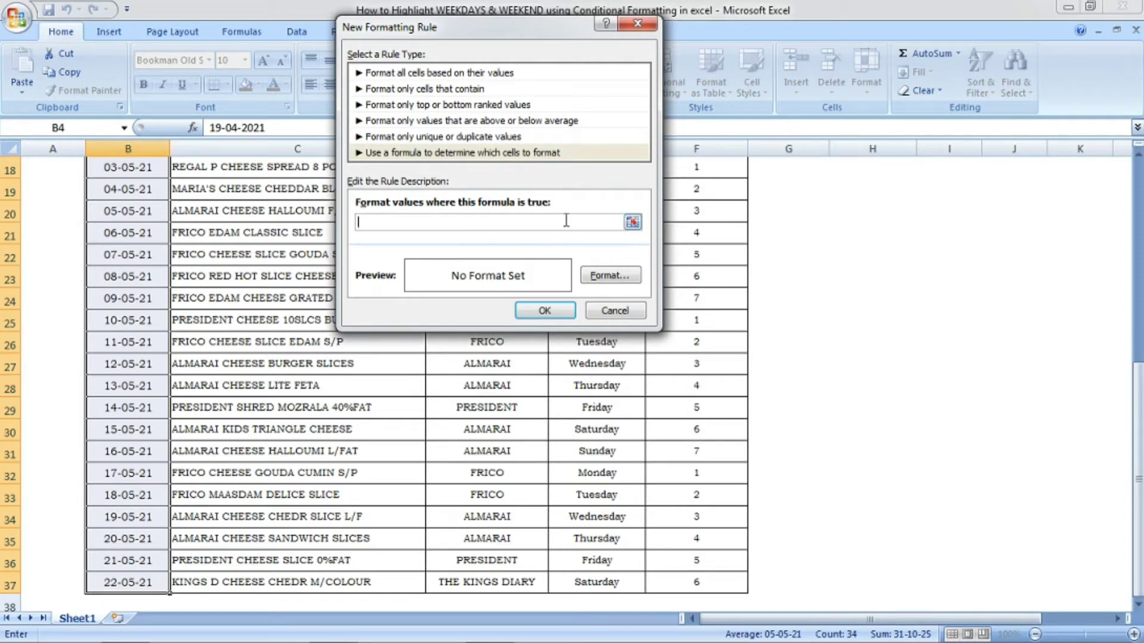
type("=week")
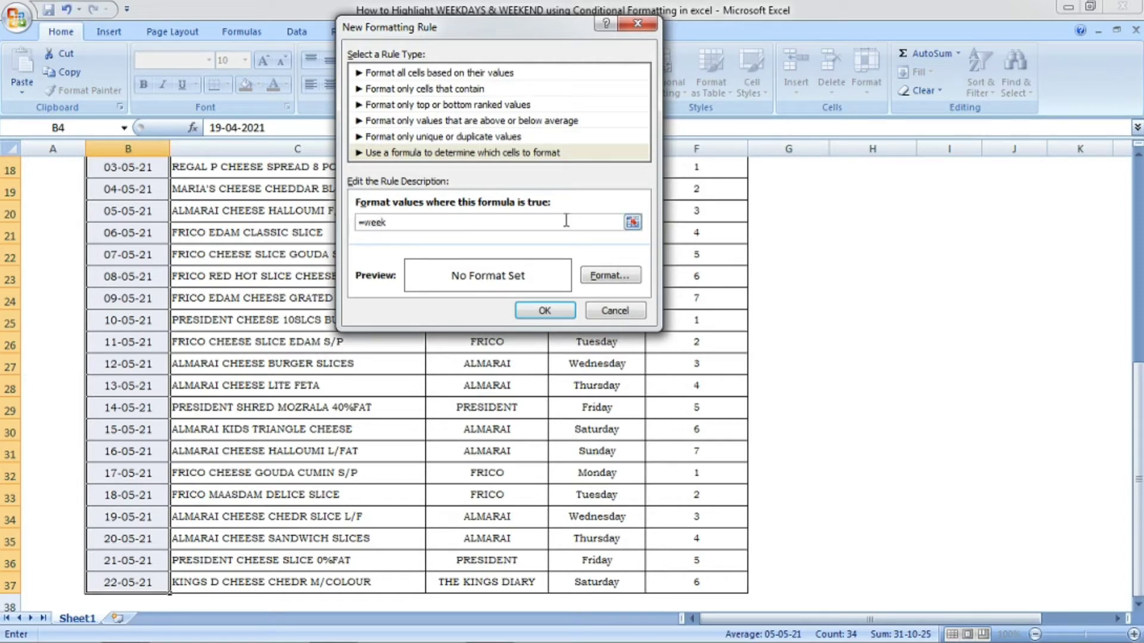
type("day(")
left_click(1136, 284)
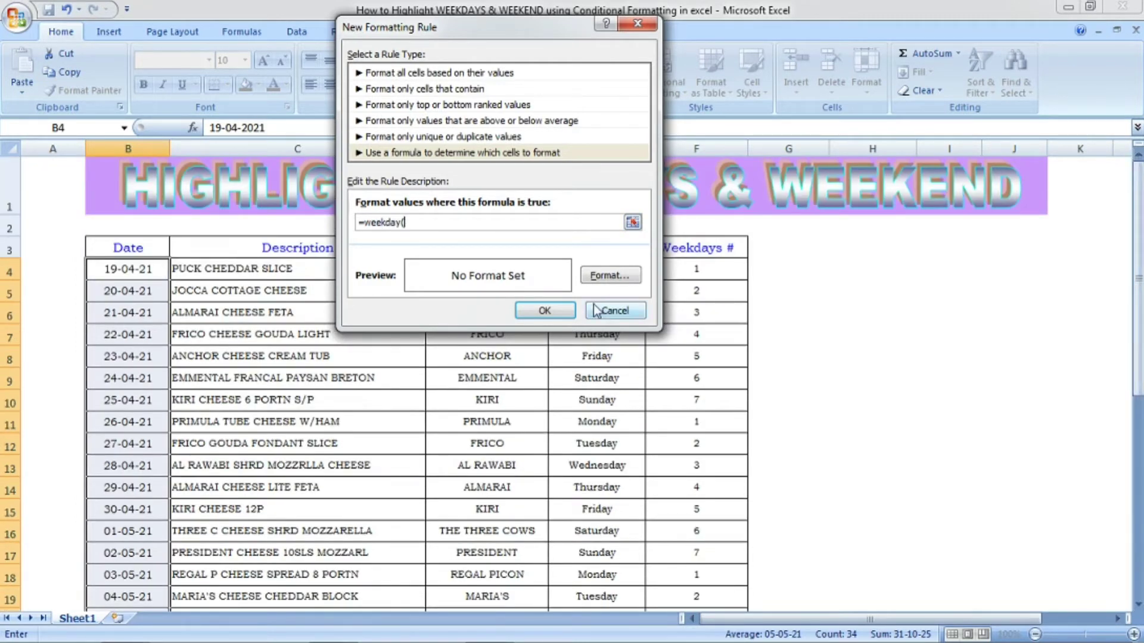
left_click(142, 272)
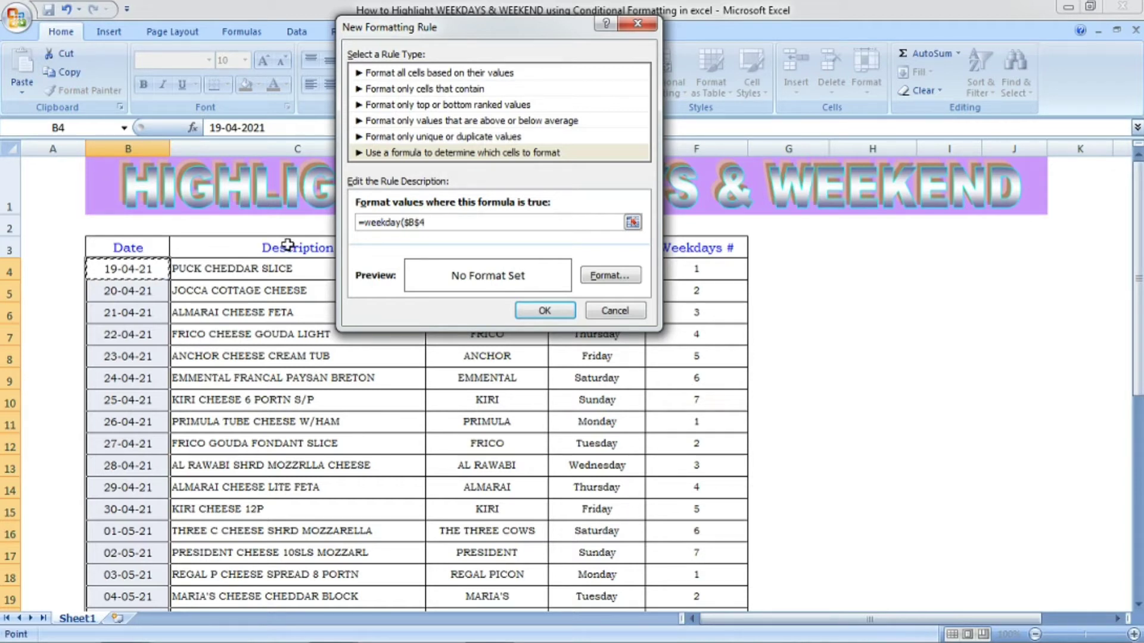
type(",")
key("Delete")
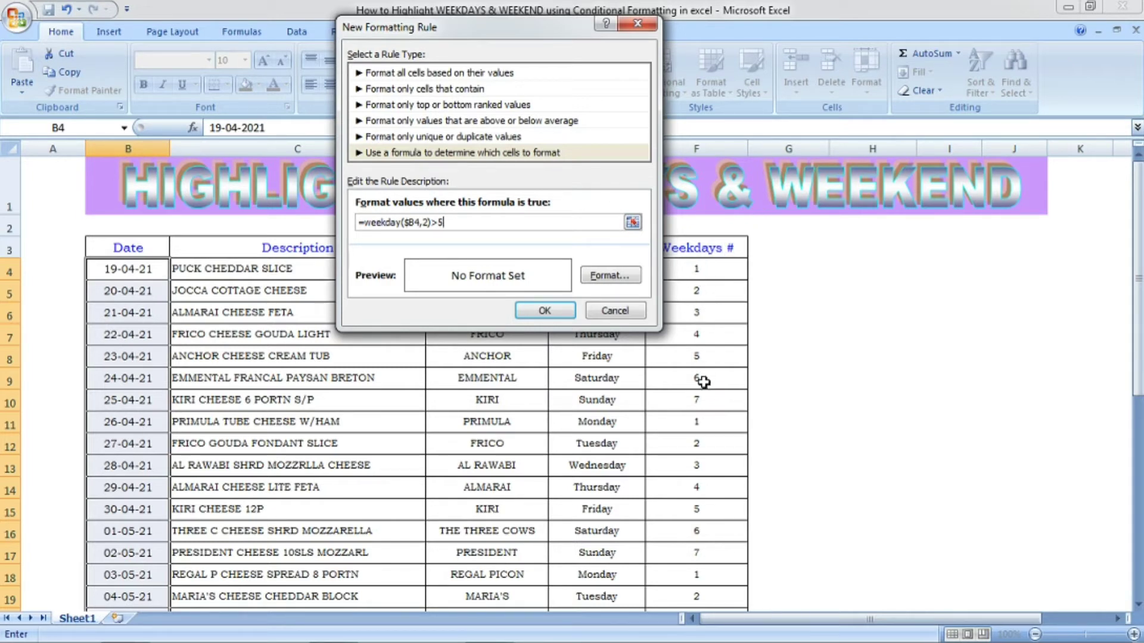
Set the rule's format to a light blue fill and apply it to the weekend dates in the Date column.
left_click(611, 276)
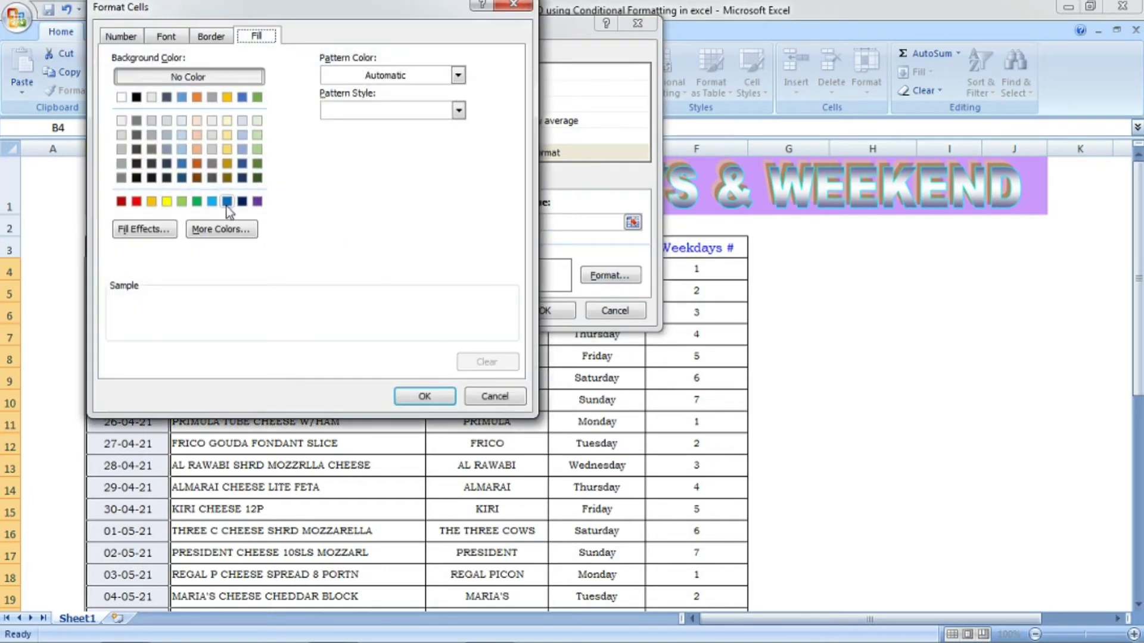
left_click(184, 202)
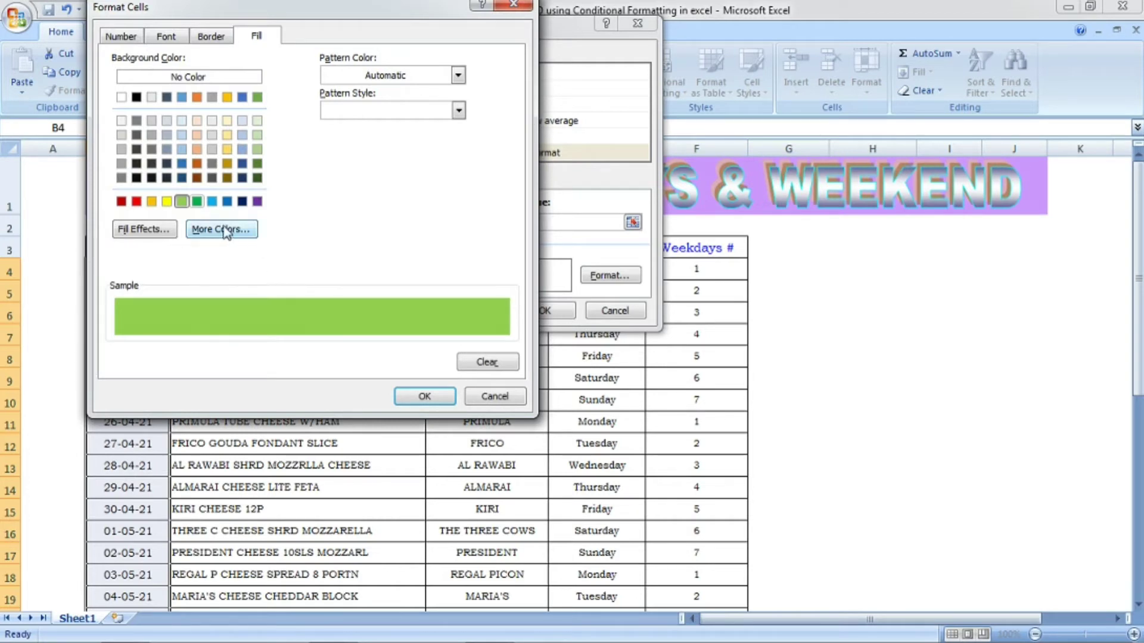
left_click(212, 202)
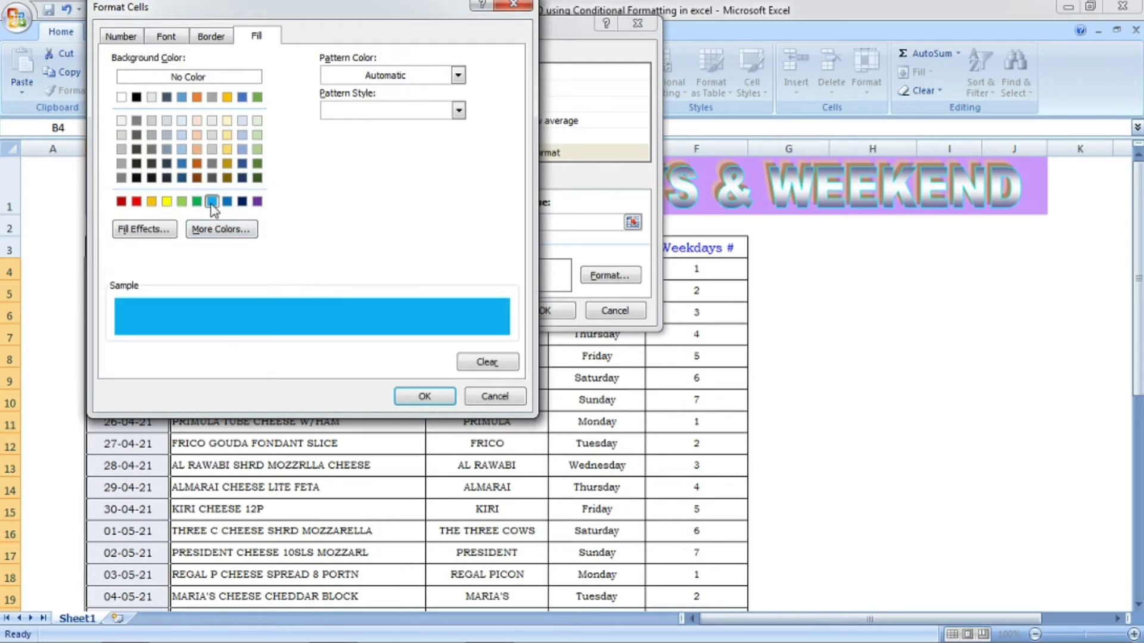
left_click(435, 394)
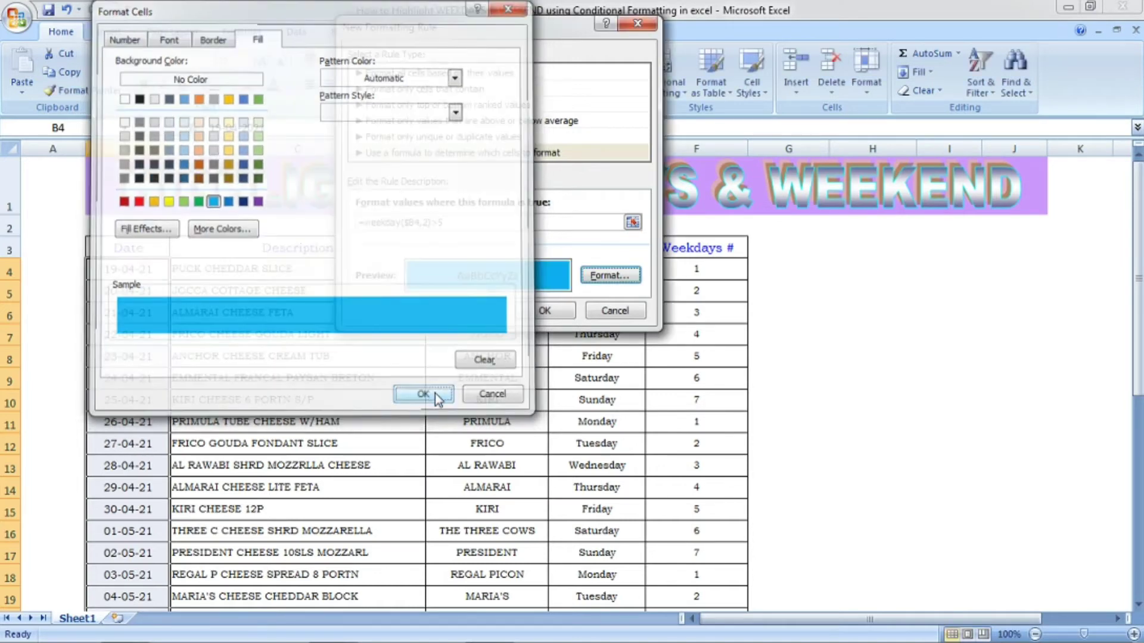
left_click(546, 311)
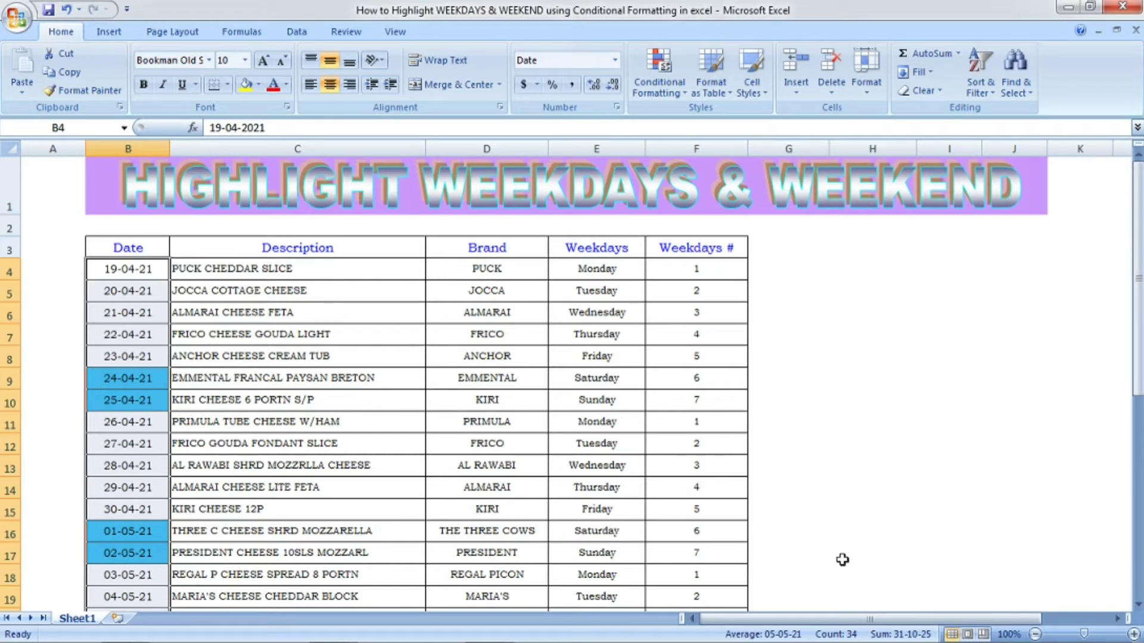
mouse_move(1140, 374)
left_mouse_down()
mouse_move(1140, 572)
mouse_move(1131, 358)
left_mouse_up()
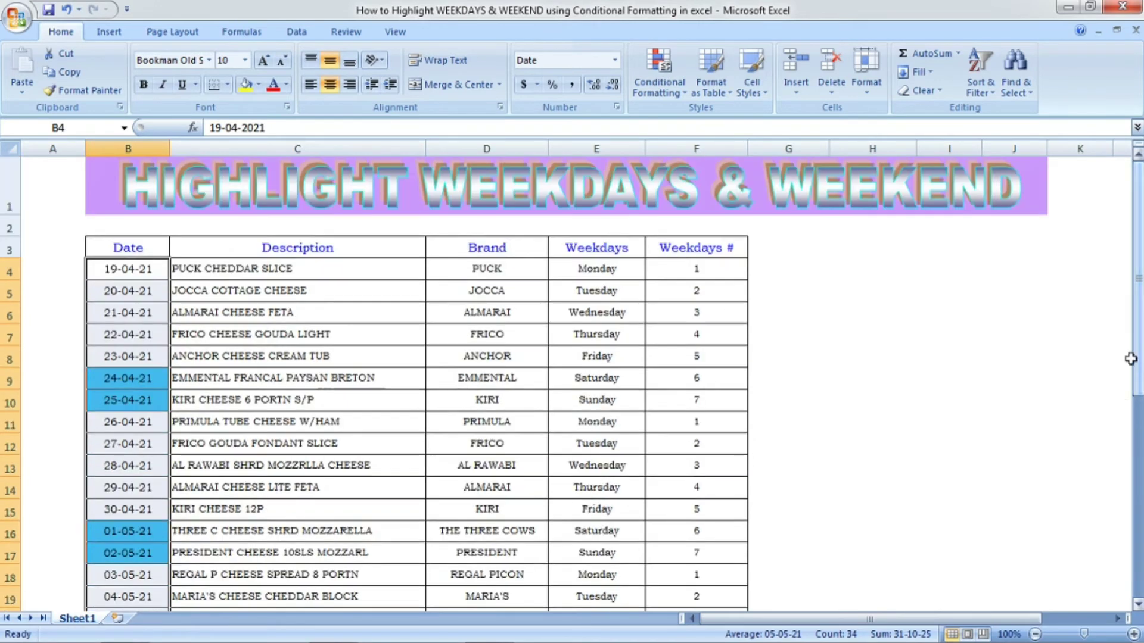
left_click(513, 377)
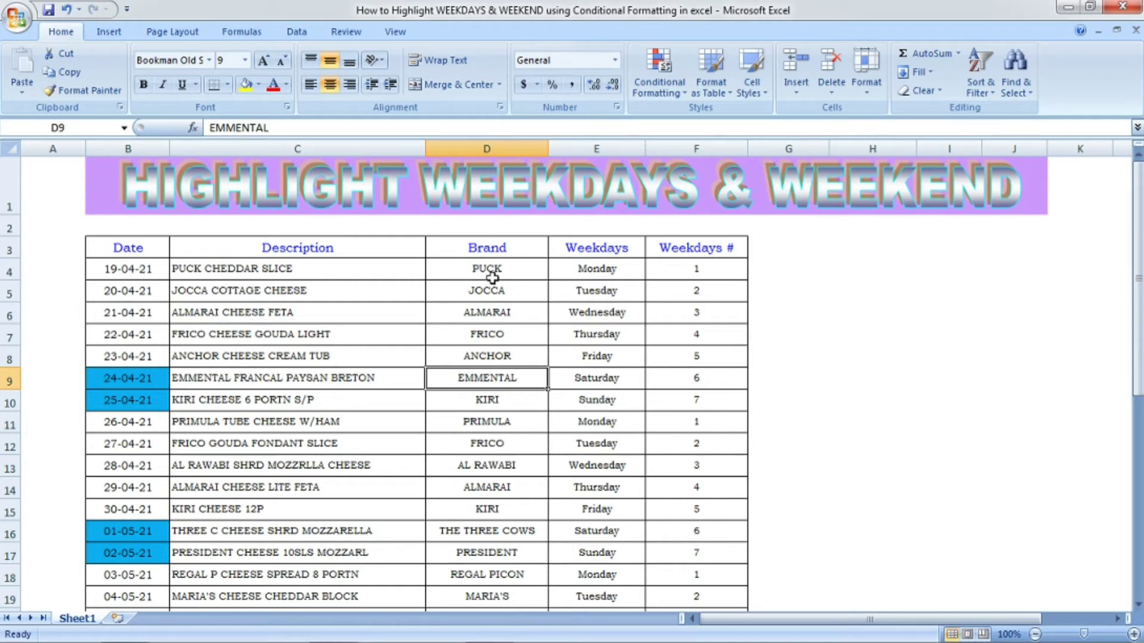
Start another formula-based conditional formatting rule for the Date, Description and Brand data in B4:D37.
left_click(153, 271)
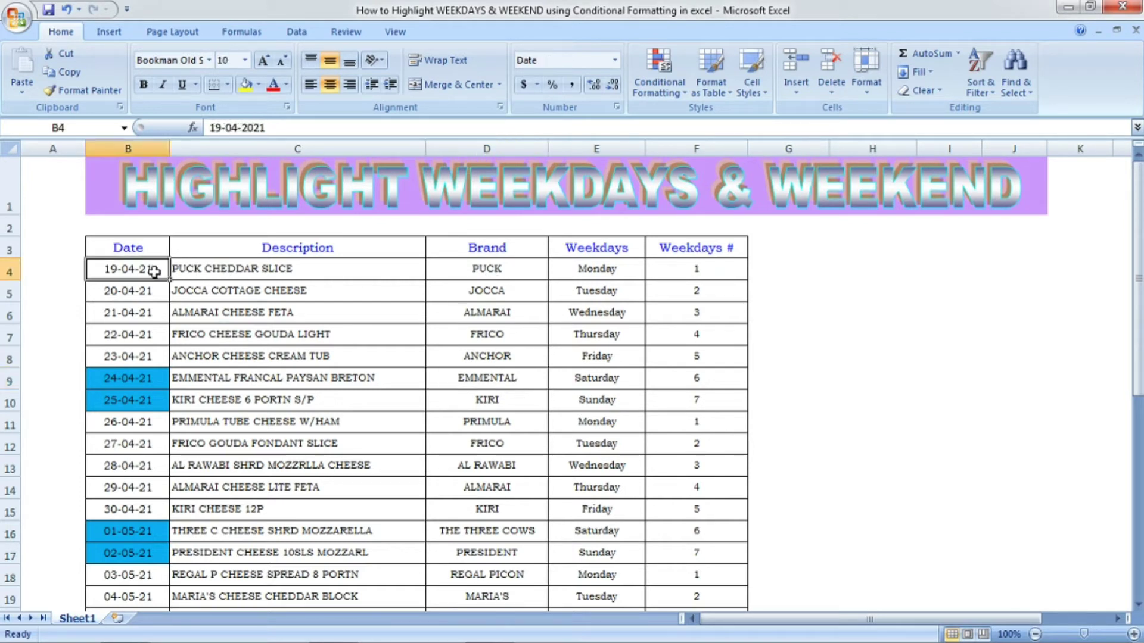
key("shift+Right")
key("shift+Right")
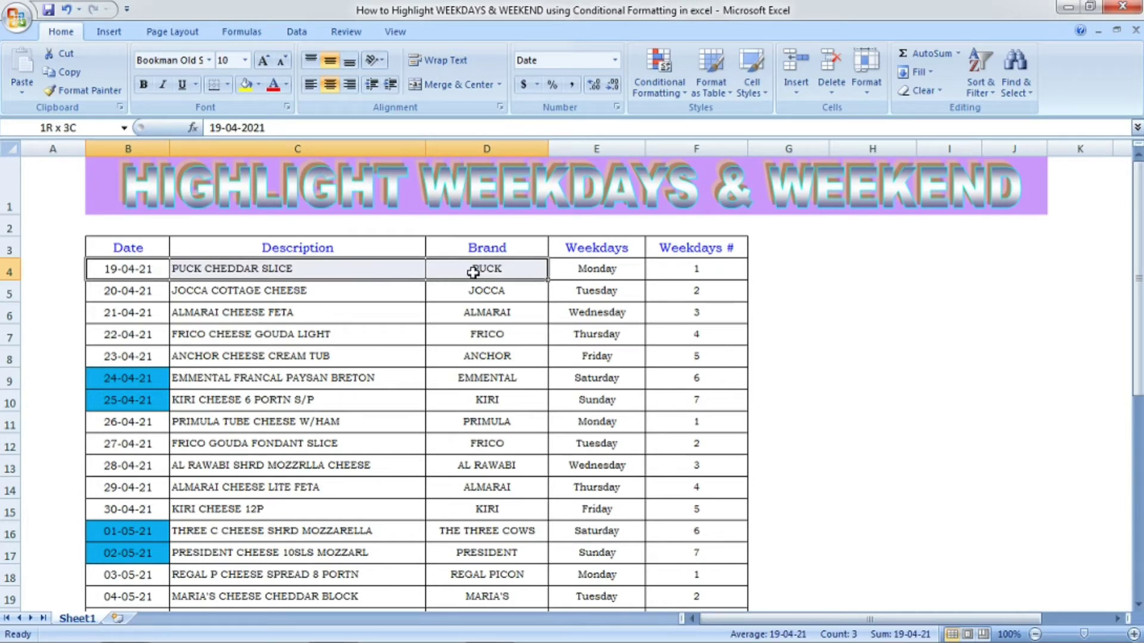
key("ctrl+shift+Down")
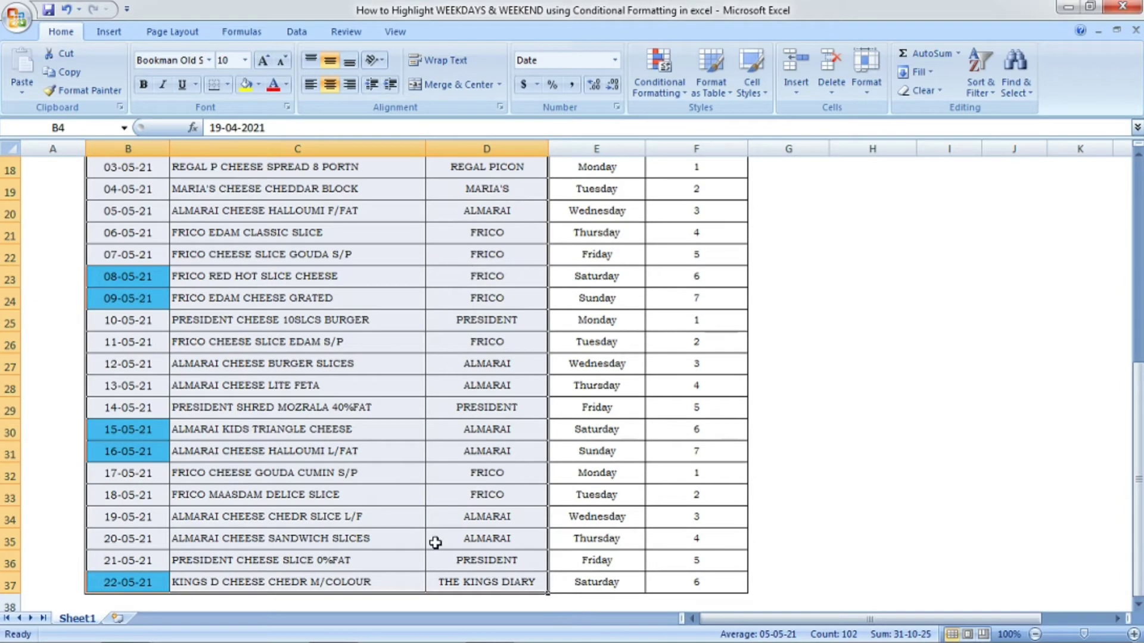
left_click_drag(1136, 470, 1136, 256)
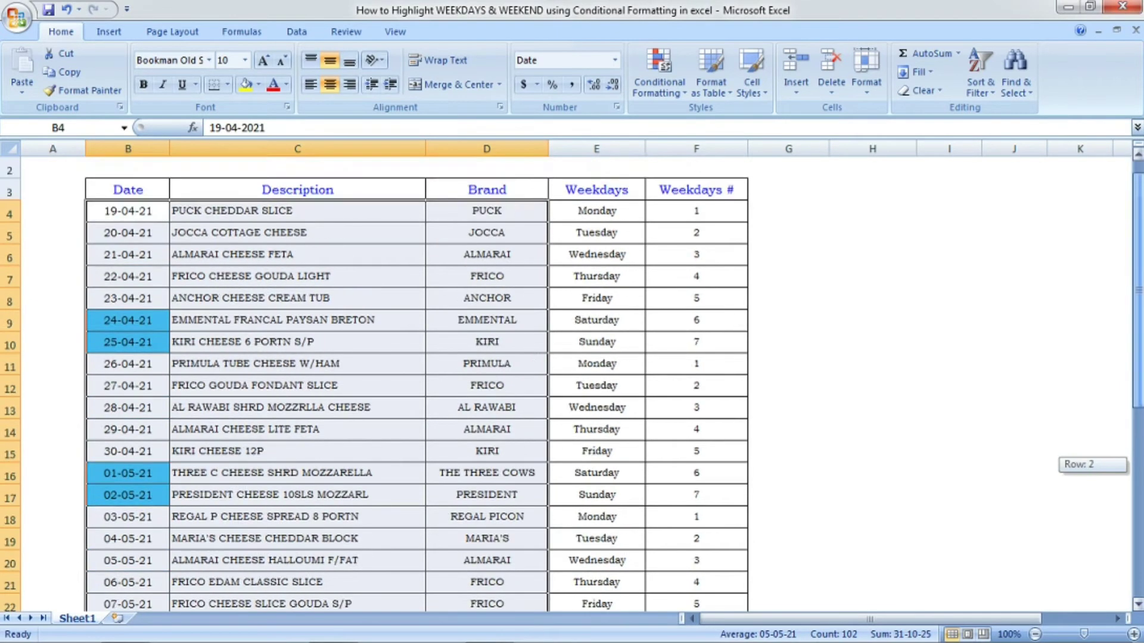
left_click(660, 79)
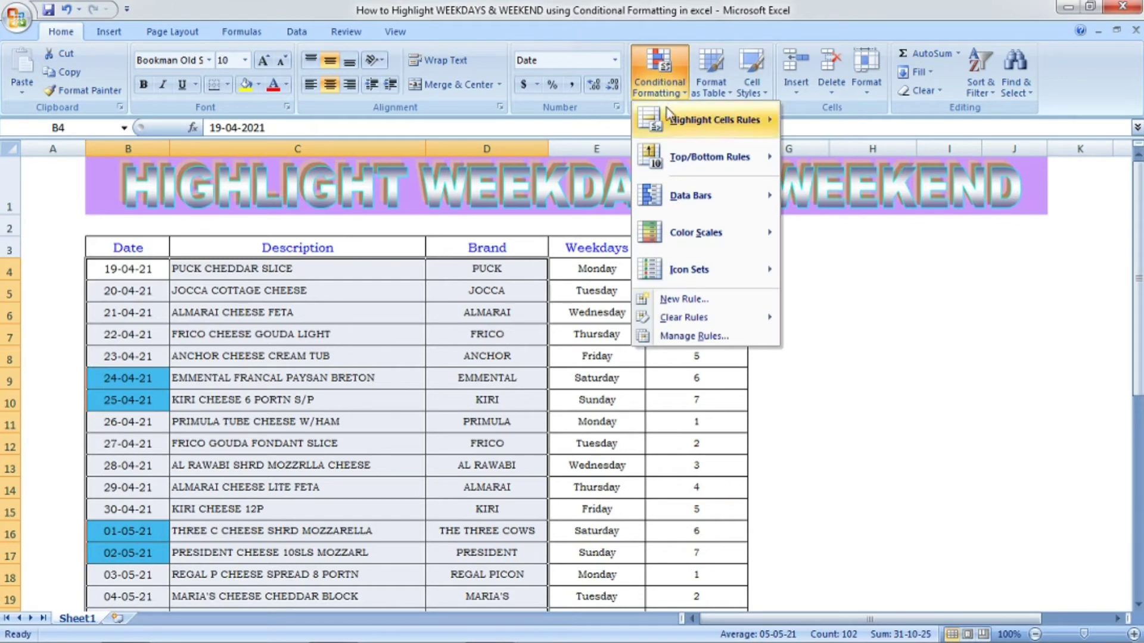
left_click(683, 299)
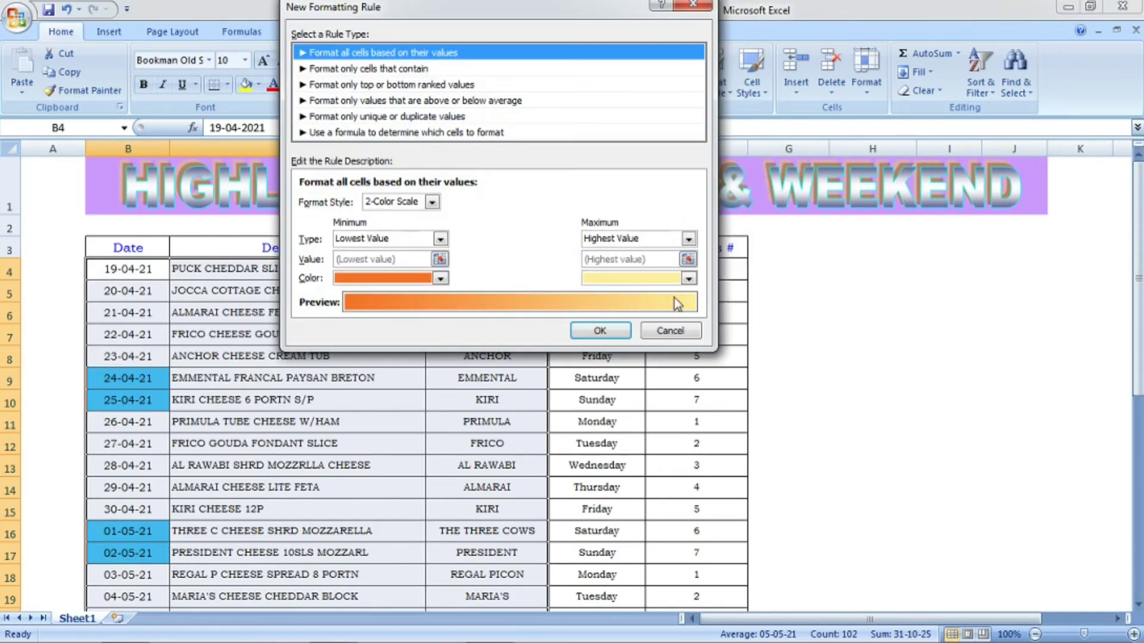
left_click(453, 134)
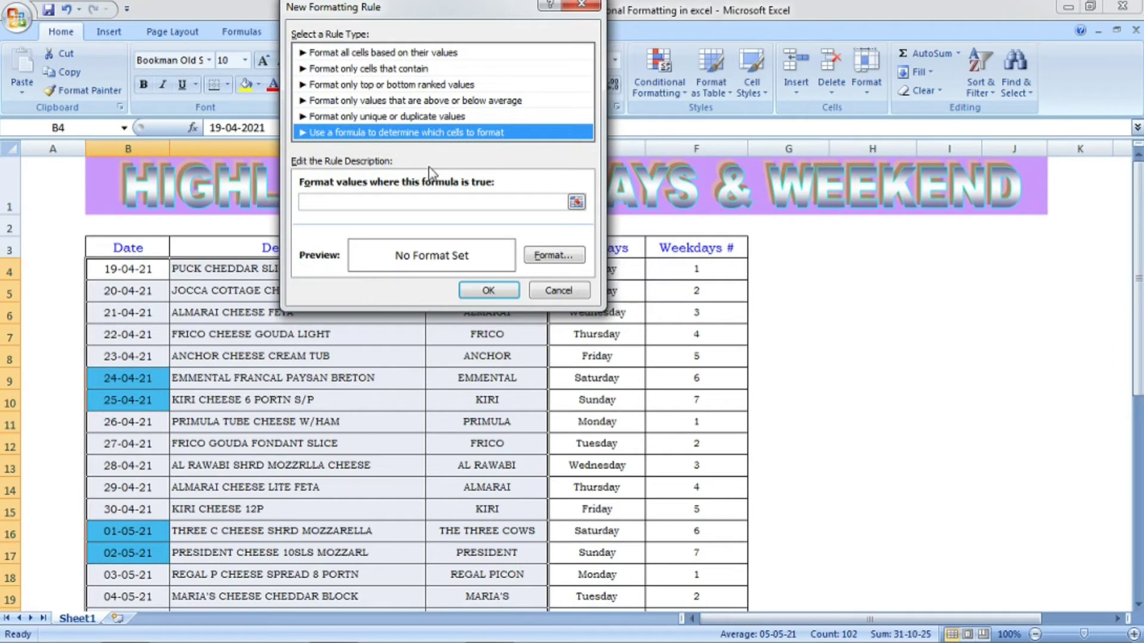
Enter the formula =weekday($B4,2)>5 for the B4:D37 rule so it matches whole weekend rows.
left_click(412, 198)
type("=")
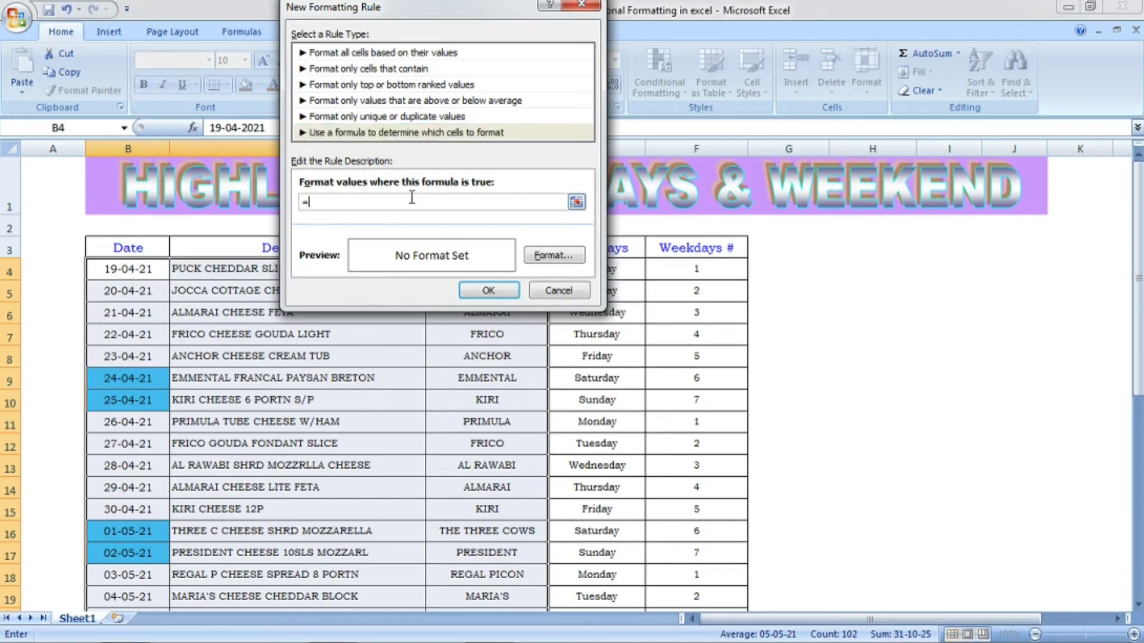
type("weekda")
type(",2)>5")
Apply the B4:D37 rule with a light blue fill and check the weekend rows 9, 10, 16 and 17.
left_click(547, 256)
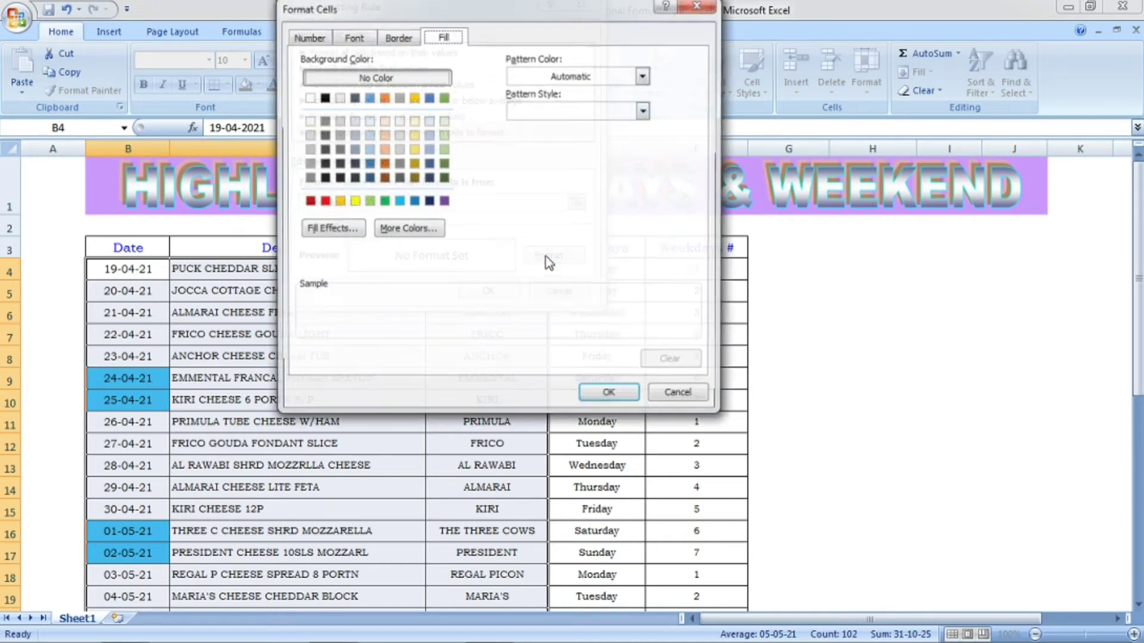
left_click(398, 202)
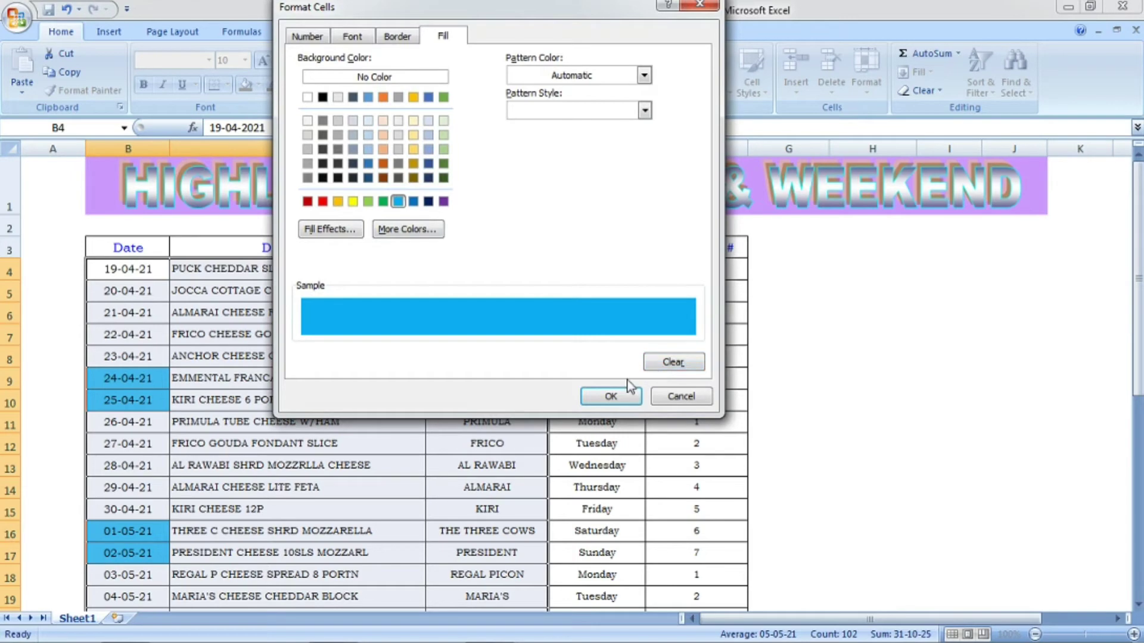
left_click(611, 397)
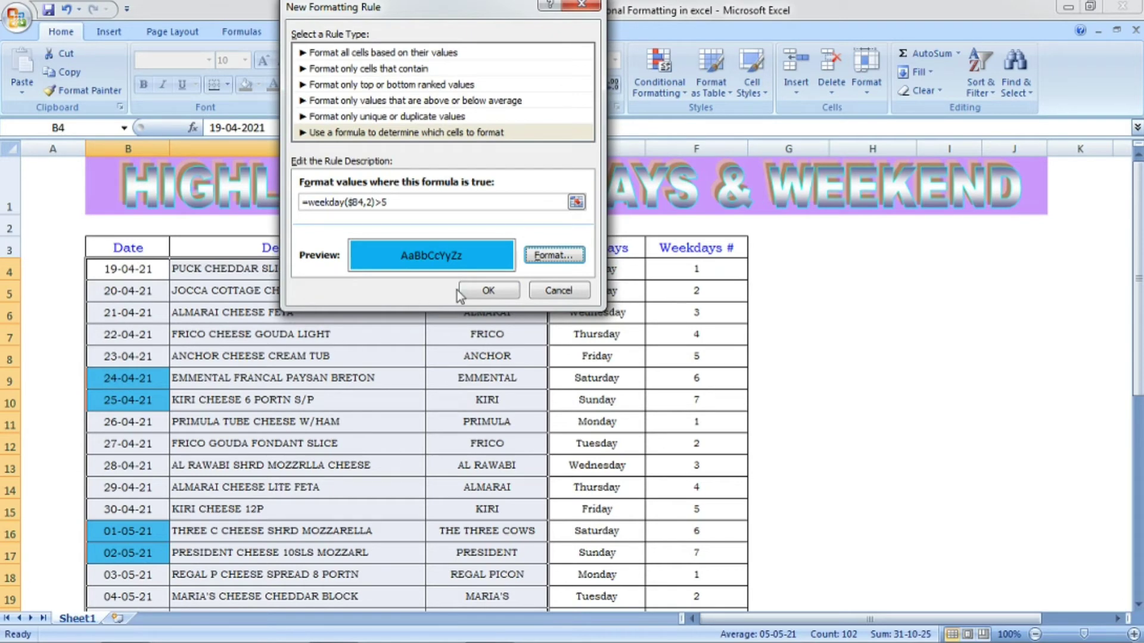
left_click(481, 283)
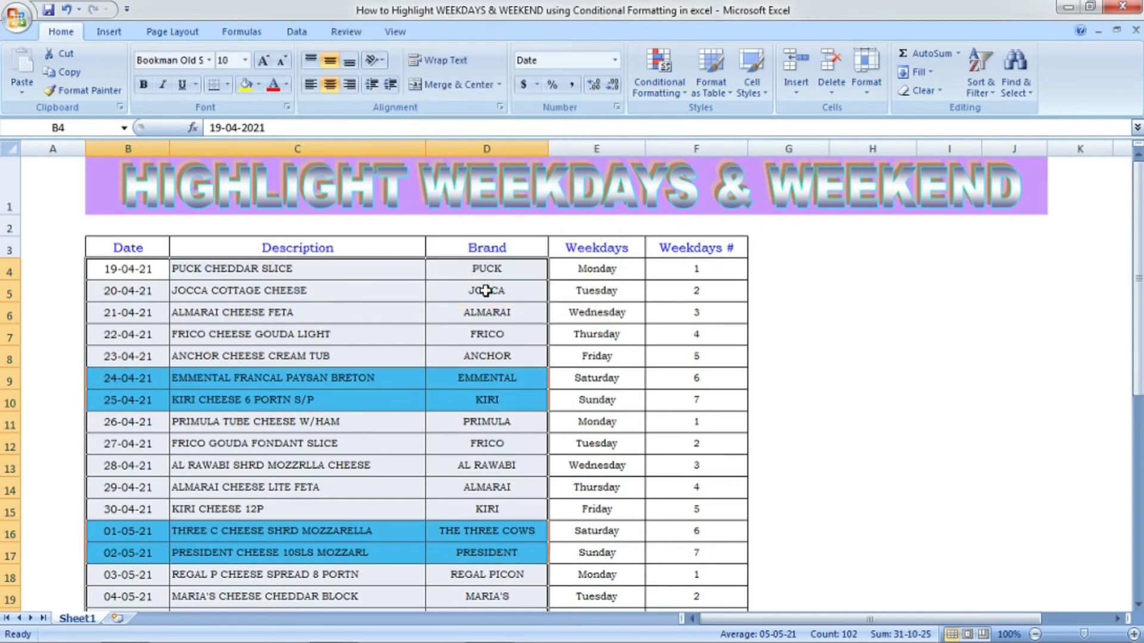
mouse_move(1137, 289)
left_mouse_down()
mouse_move(1137, 505)
mouse_move(1137, 288)
left_mouse_up()
left_click(466, 385)
left_click(463, 407)
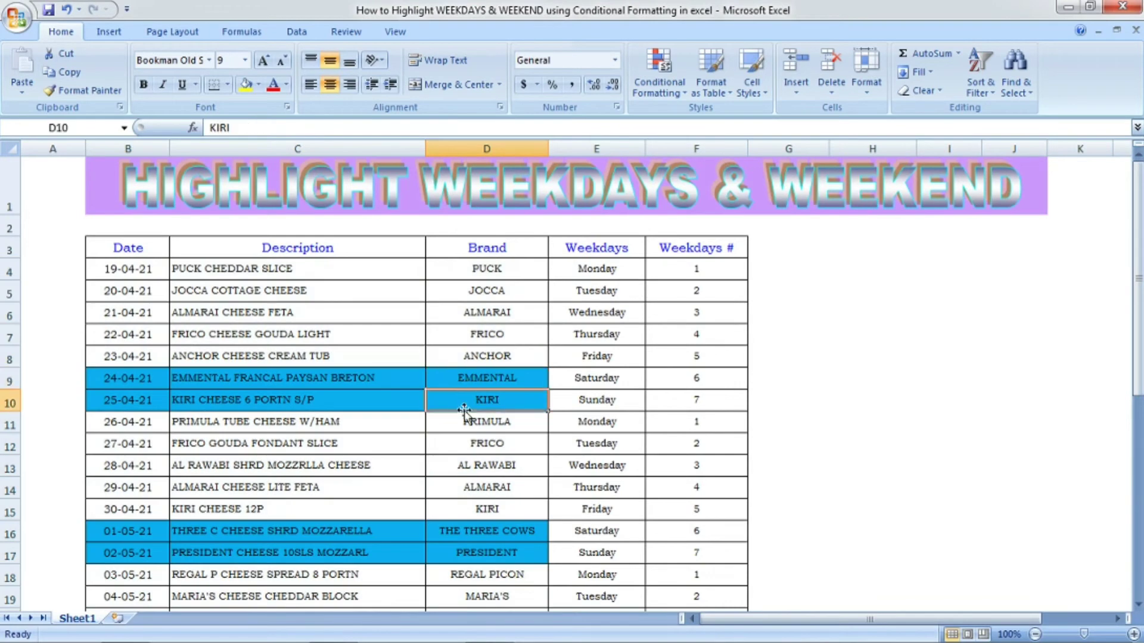
left_click(453, 527)
left_click(451, 553)
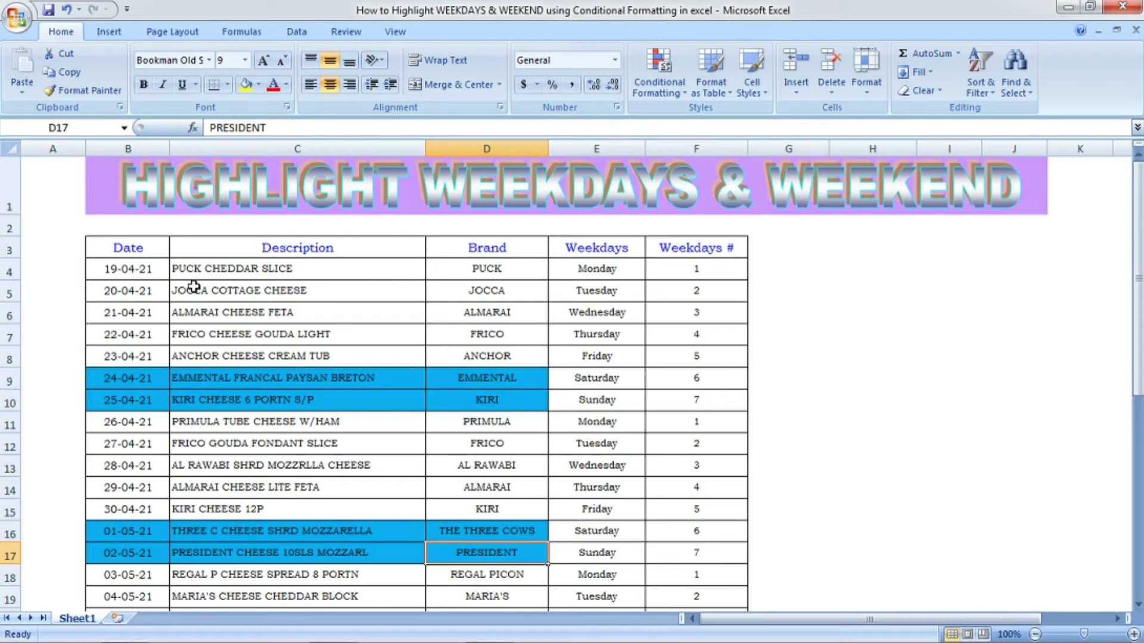
Start a new formula-based conditional formatting rule for the Date, Description and Brand data in B4:D37.
left_click(154, 272)
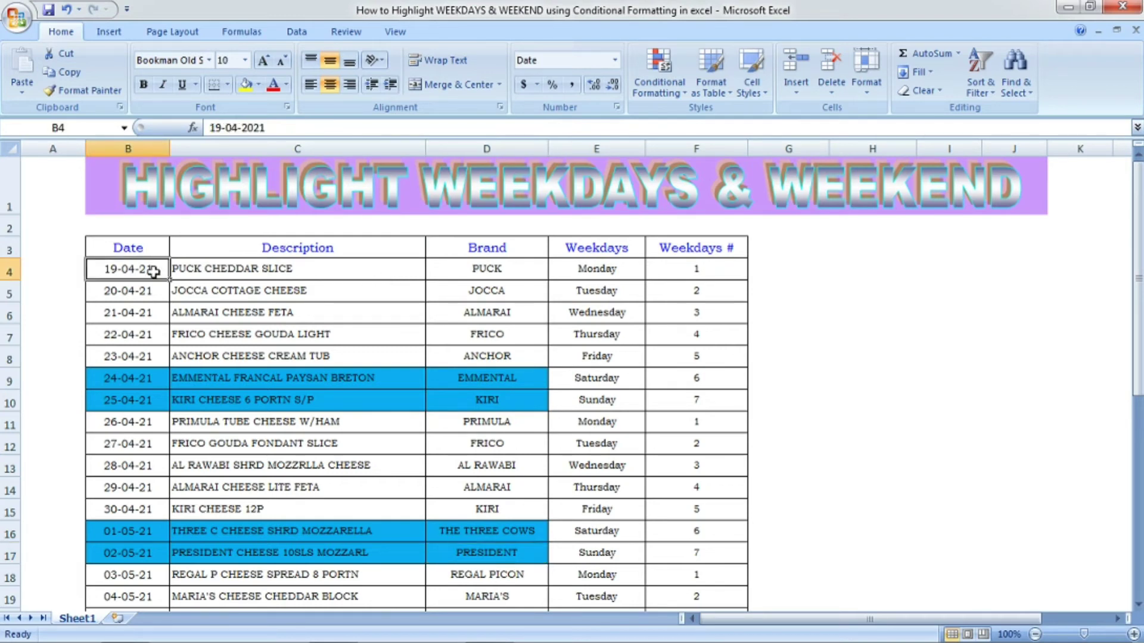
key("shift+Right")
key("shift+Right")
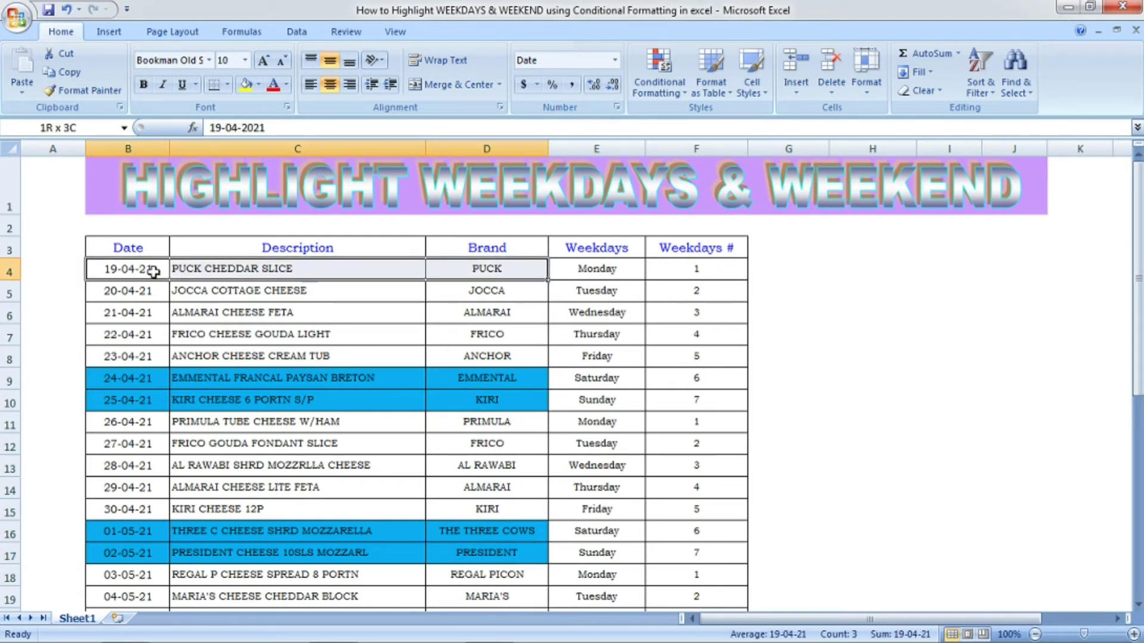
key("ctrl+shift+Down")
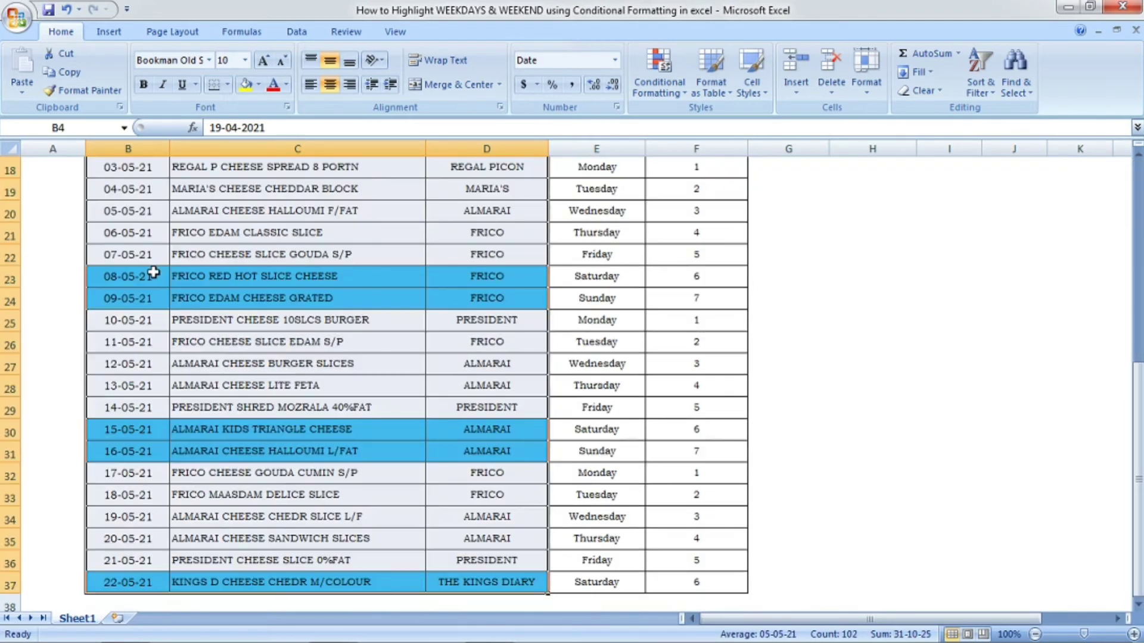
left_click_drag(1138, 402, 1137, 194)
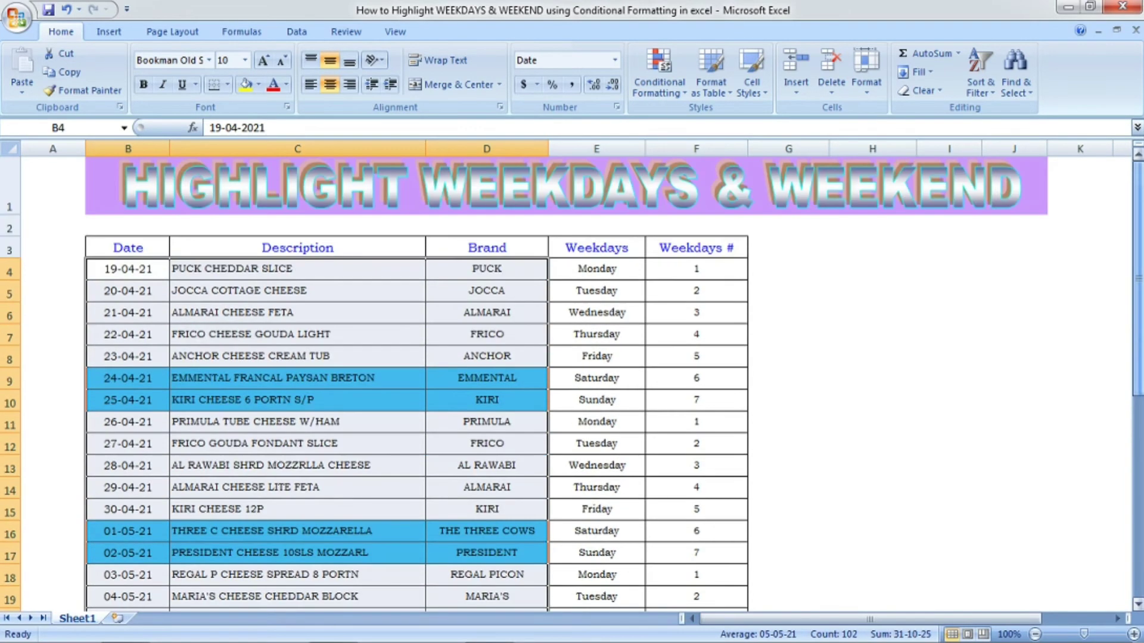
left_click(661, 83)
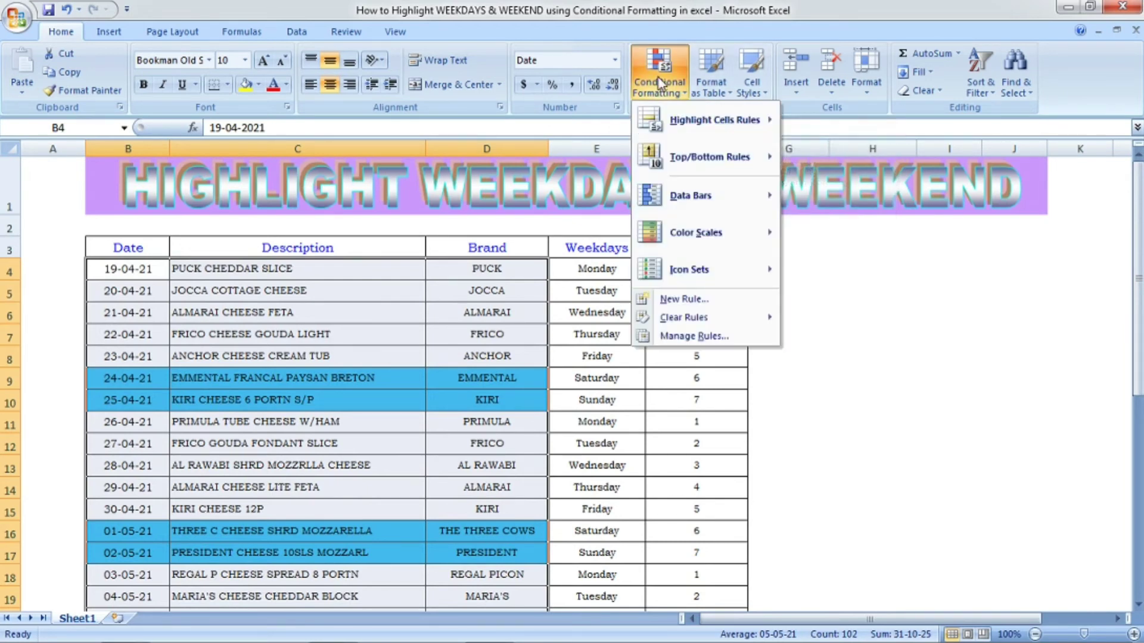
left_click(684, 299)
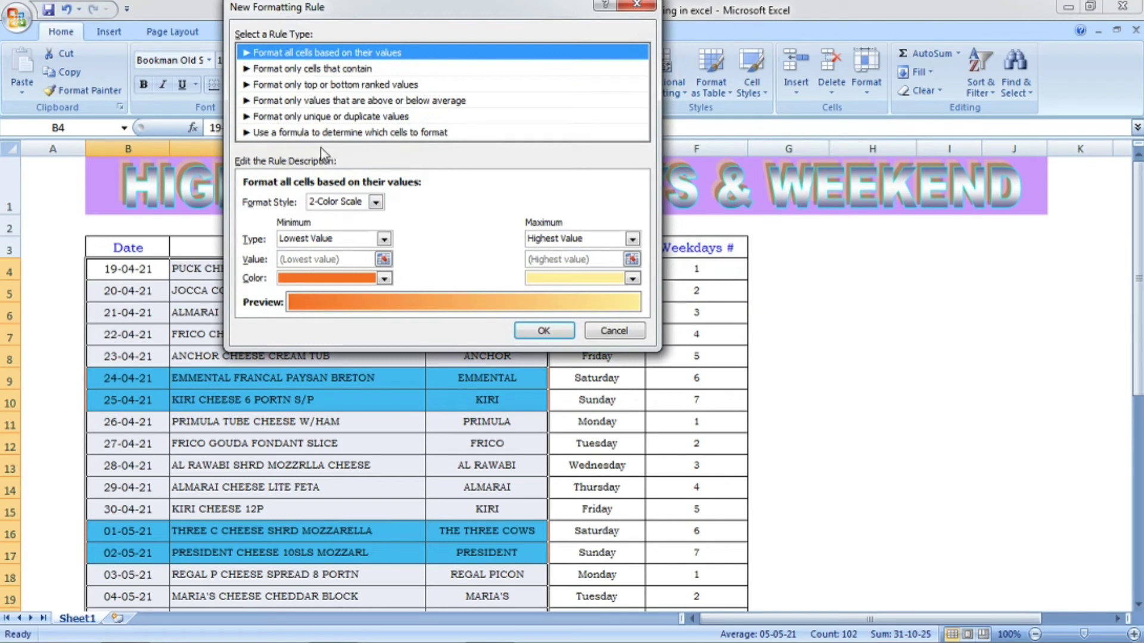
left_click(329, 132)
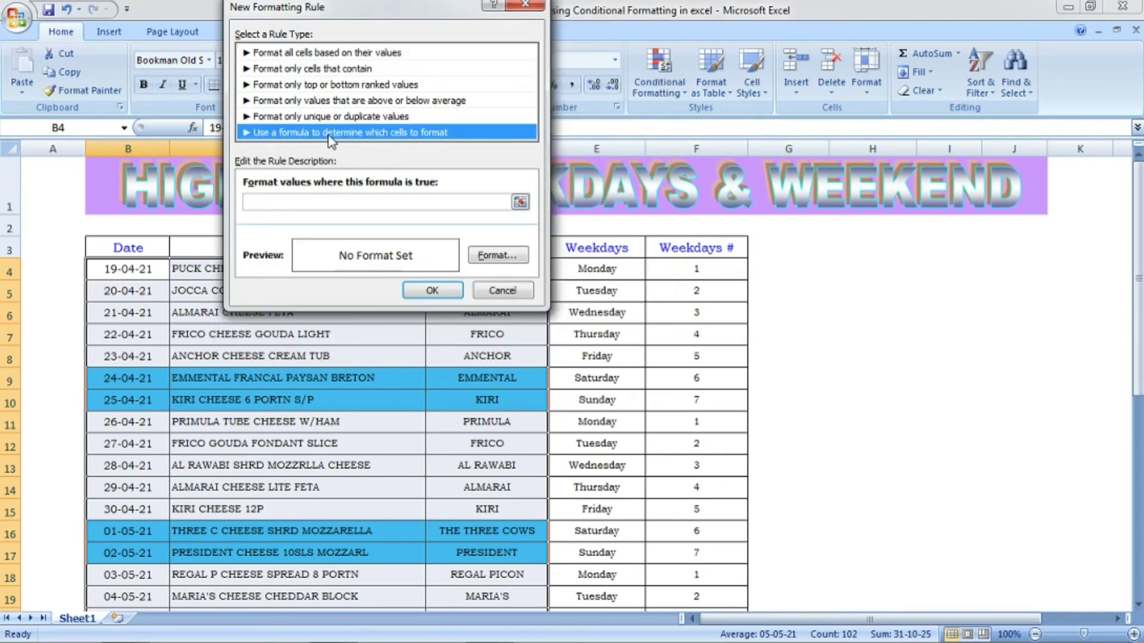
Enter the formula =weekday($B4,2)<6 for the new rule so it matches whole Monday-to-Friday rows.
left_click(314, 204)
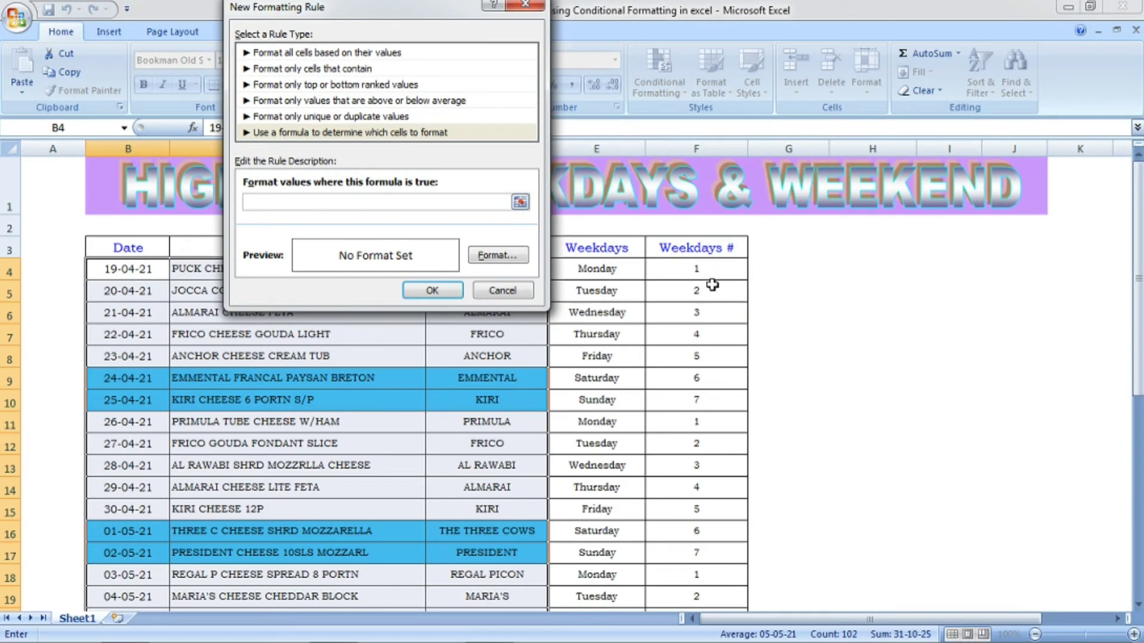
type("=")
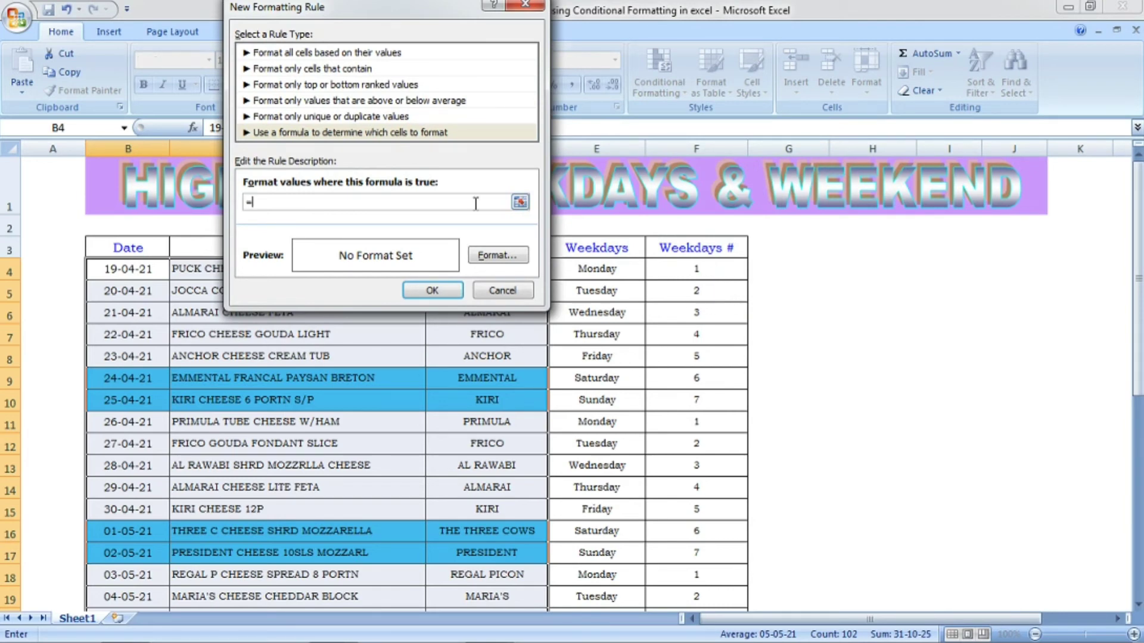
type("weekday(")
left_click(124, 269)
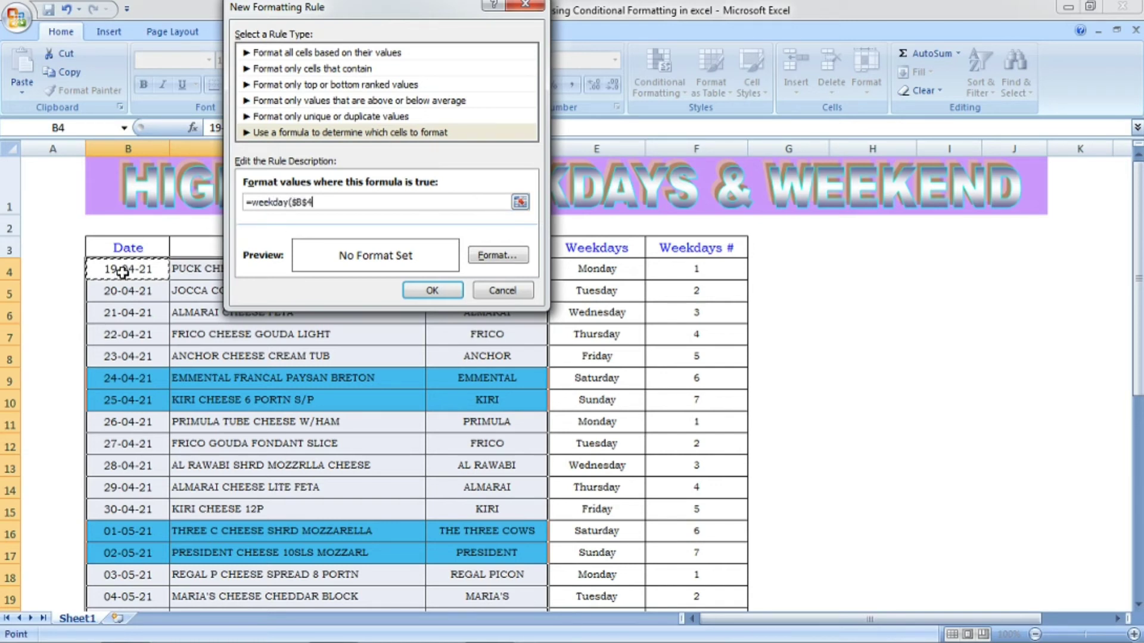
left_click(304, 203)
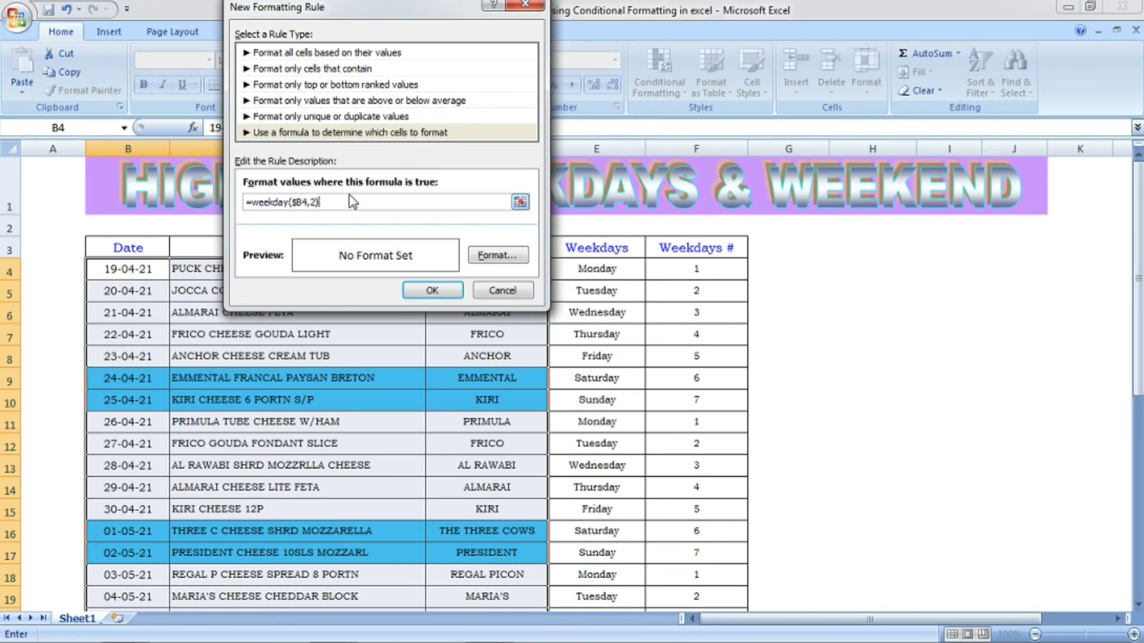
type("<6")
Set the weekday rule's format to a light green fill and apply it to B4:D37.
left_click(488, 257)
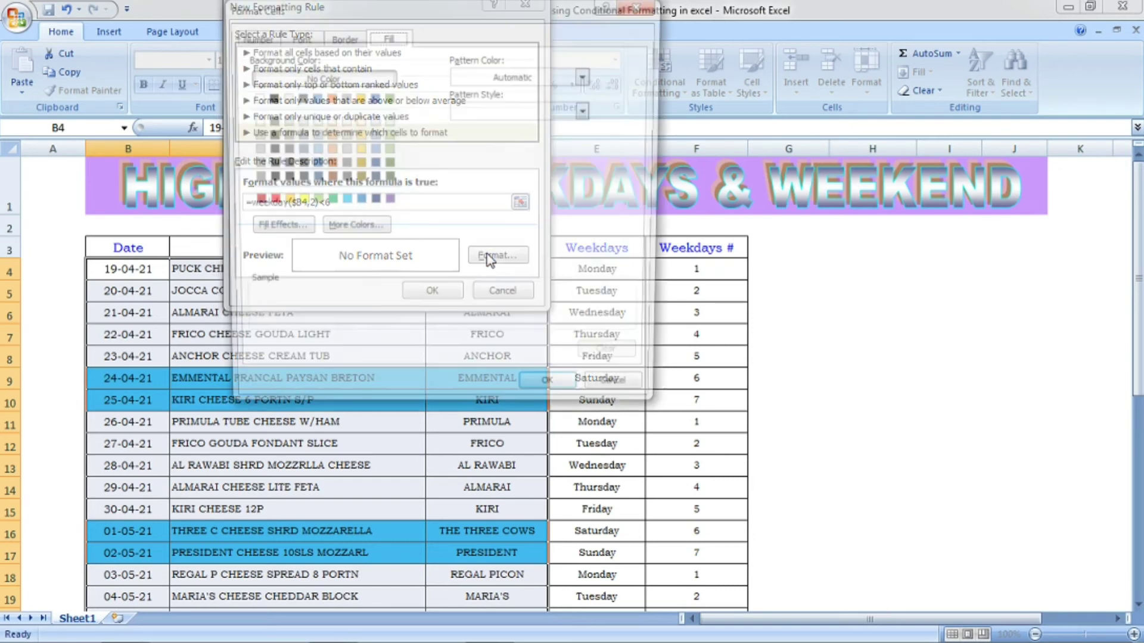
left_click(312, 202)
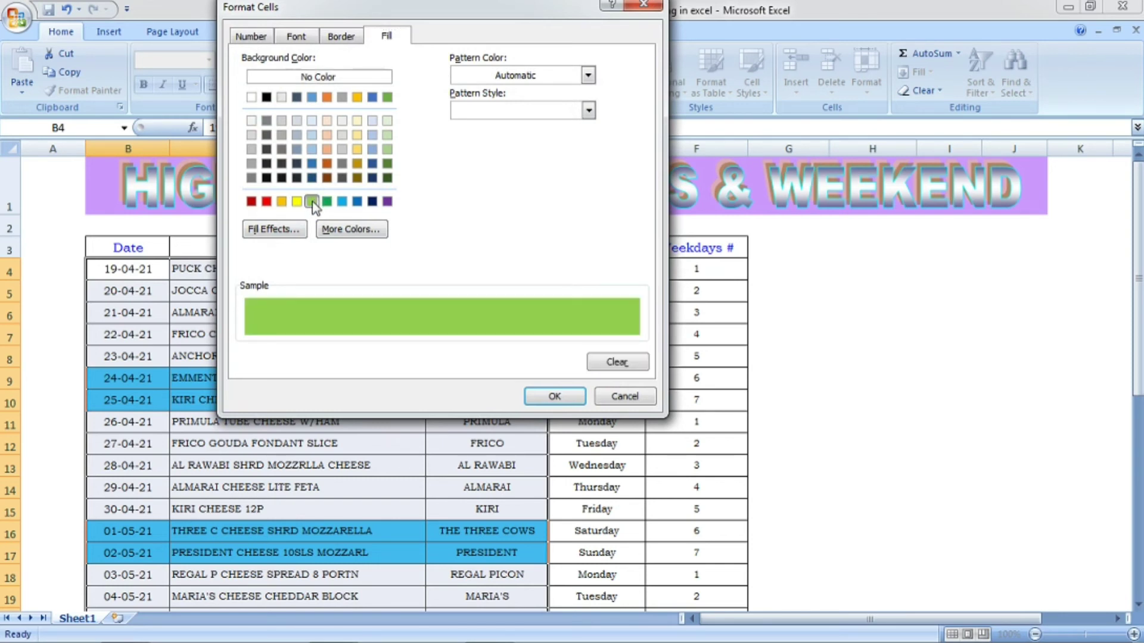
left_click(555, 397)
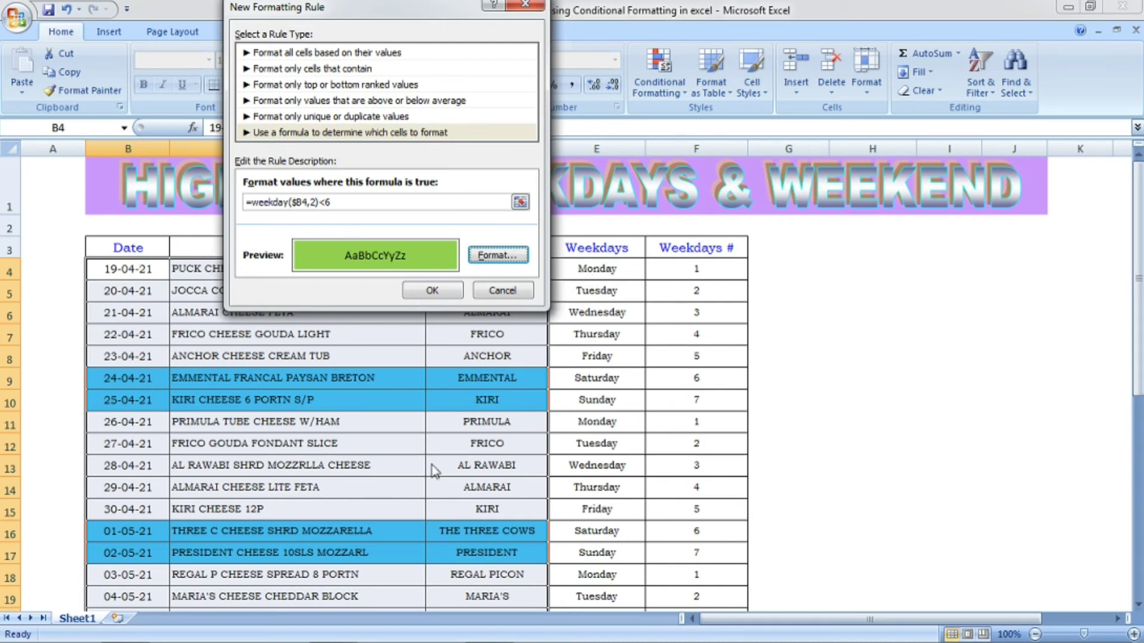
left_click(433, 291)
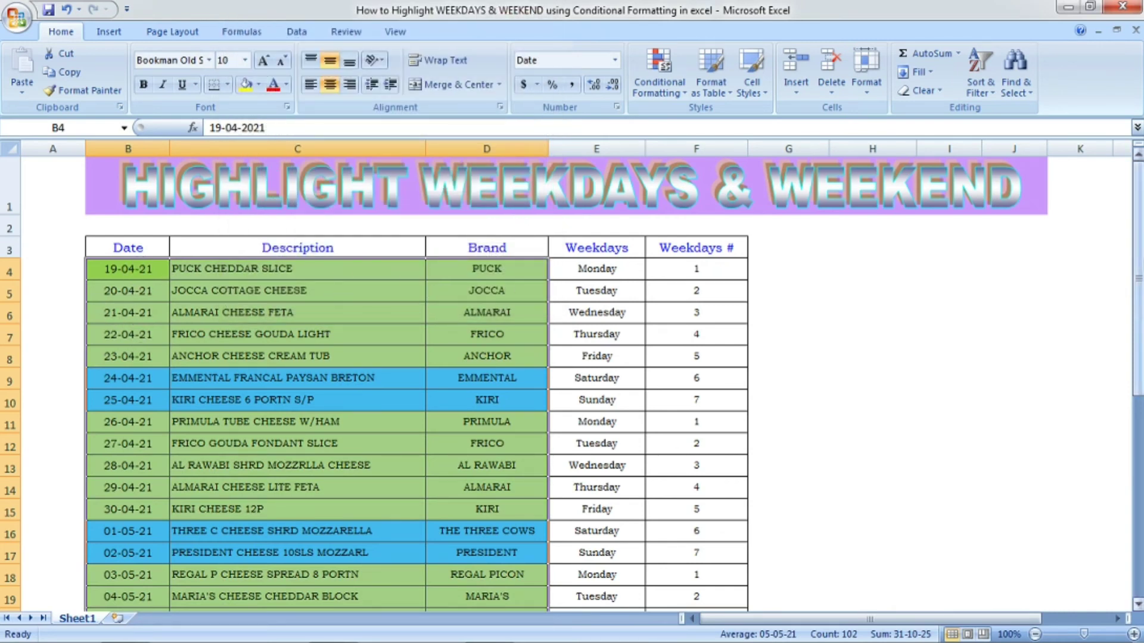
Check the highlighting of the weekday rows across the Date, Description and Brand columns, including rows 4 to 6, 11, 12 and 15.
left_click_drag(1139, 276, 1138, 190)
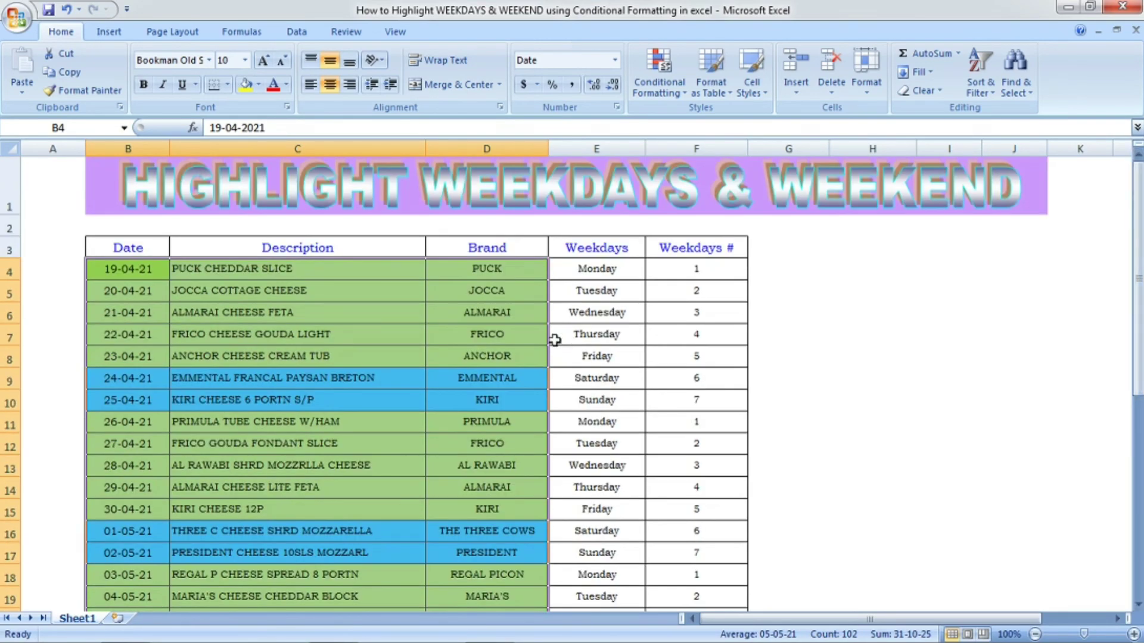
left_click(162, 310)
left_click(155, 291)
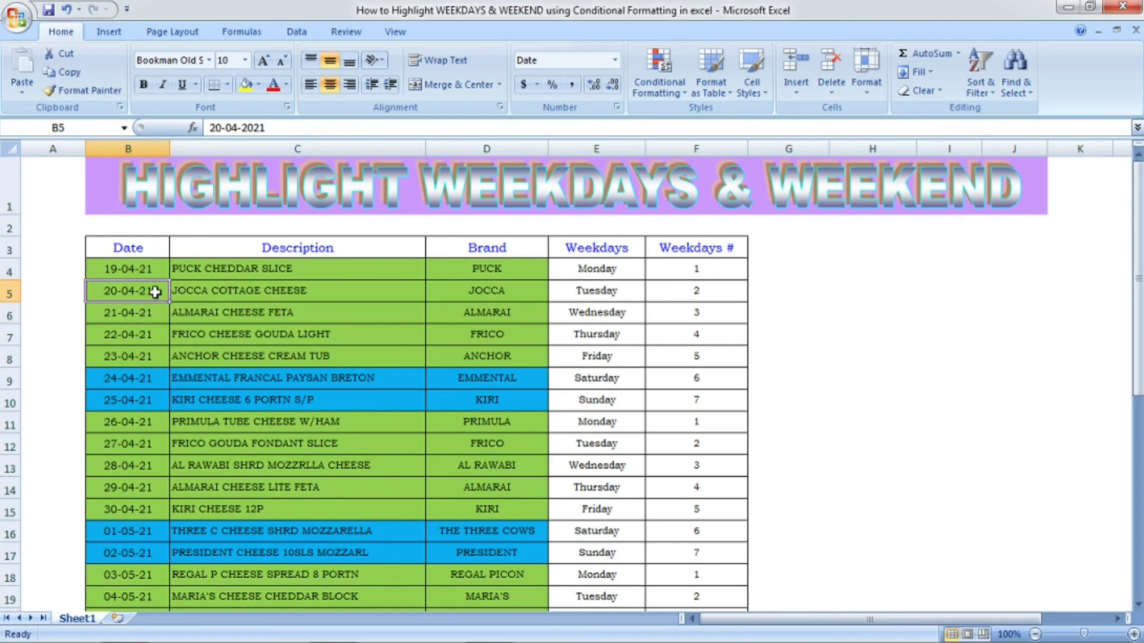
left_click(230, 288)
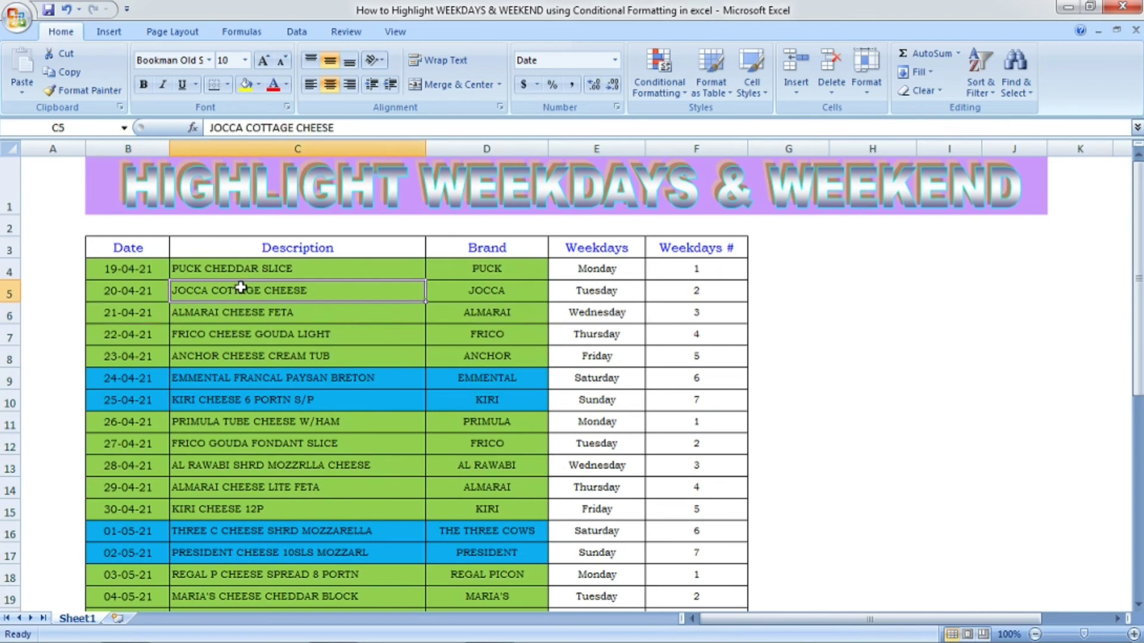
left_click(271, 273)
left_click(473, 267)
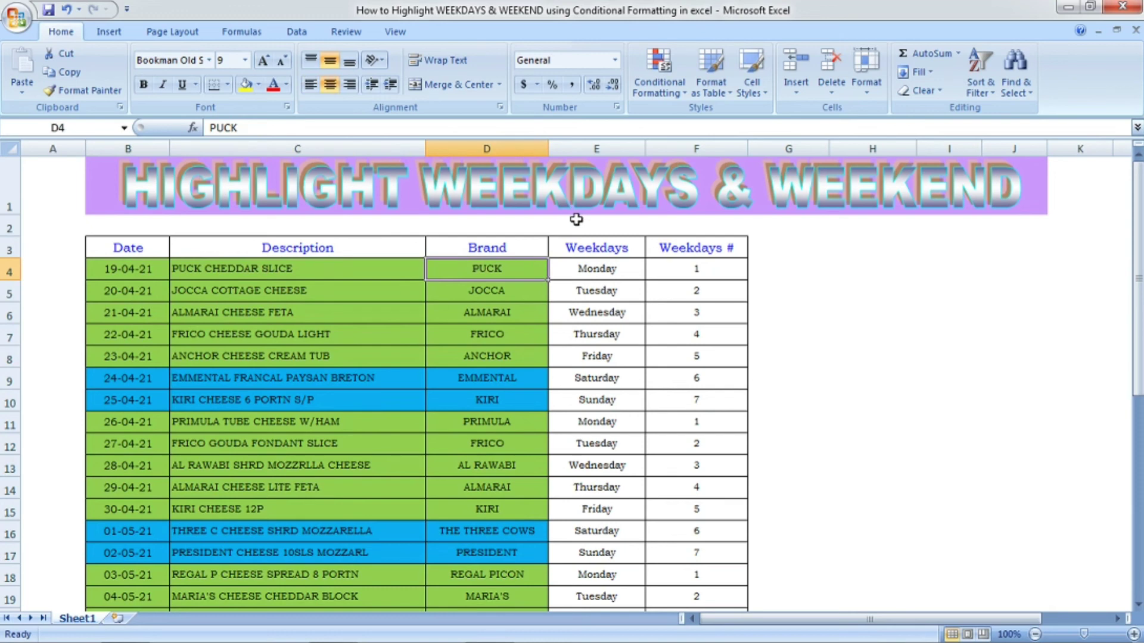
left_click(497, 314)
left_click(498, 429)
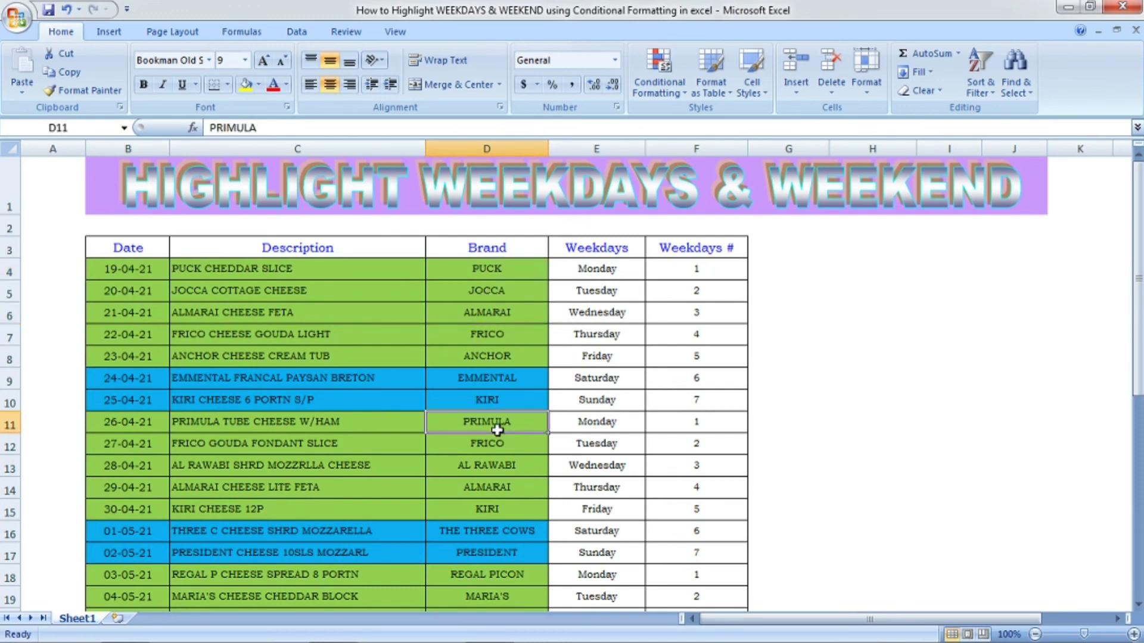
left_click(388, 448)
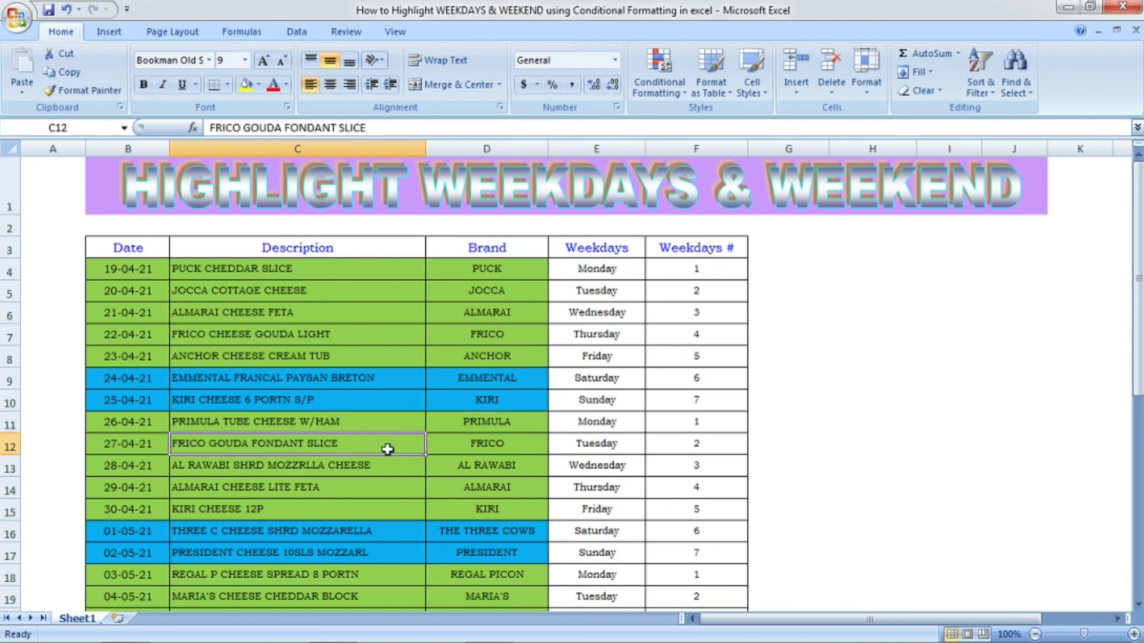
left_click(336, 513)
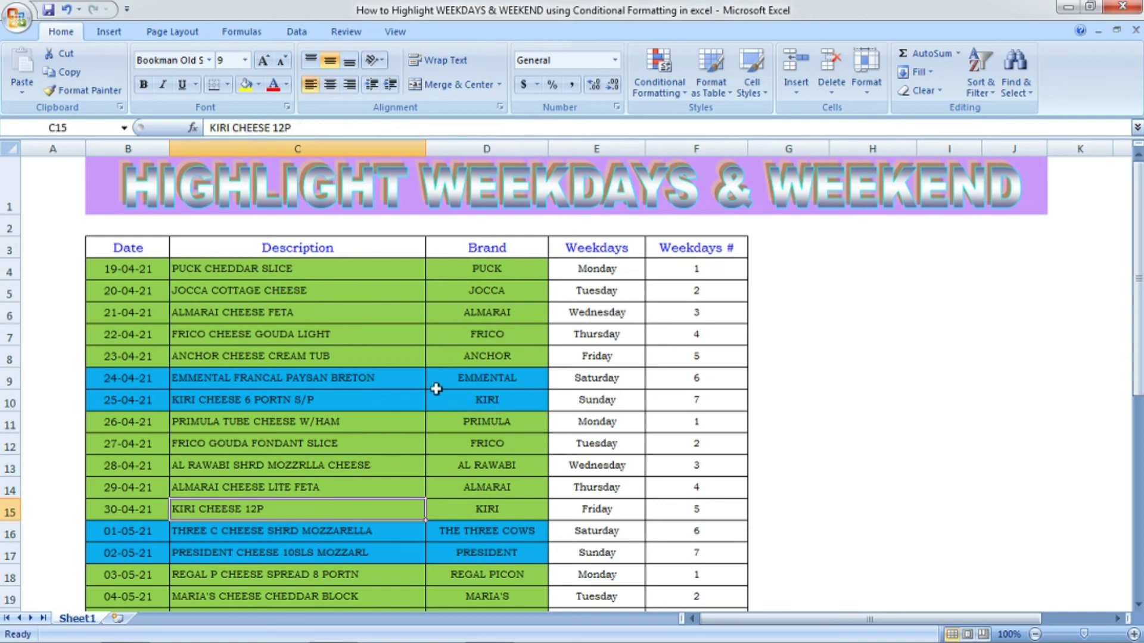
Review the formulas behind the weekday names and weekday numbers in rows 4 and 6.
left_click(599, 270)
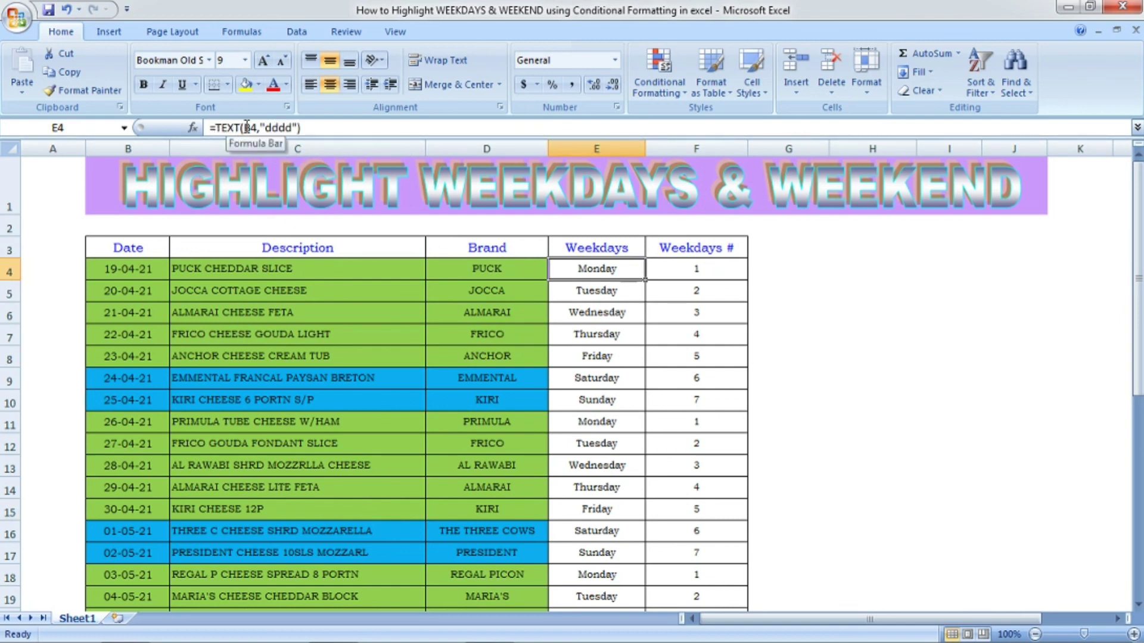
left_click(710, 271)
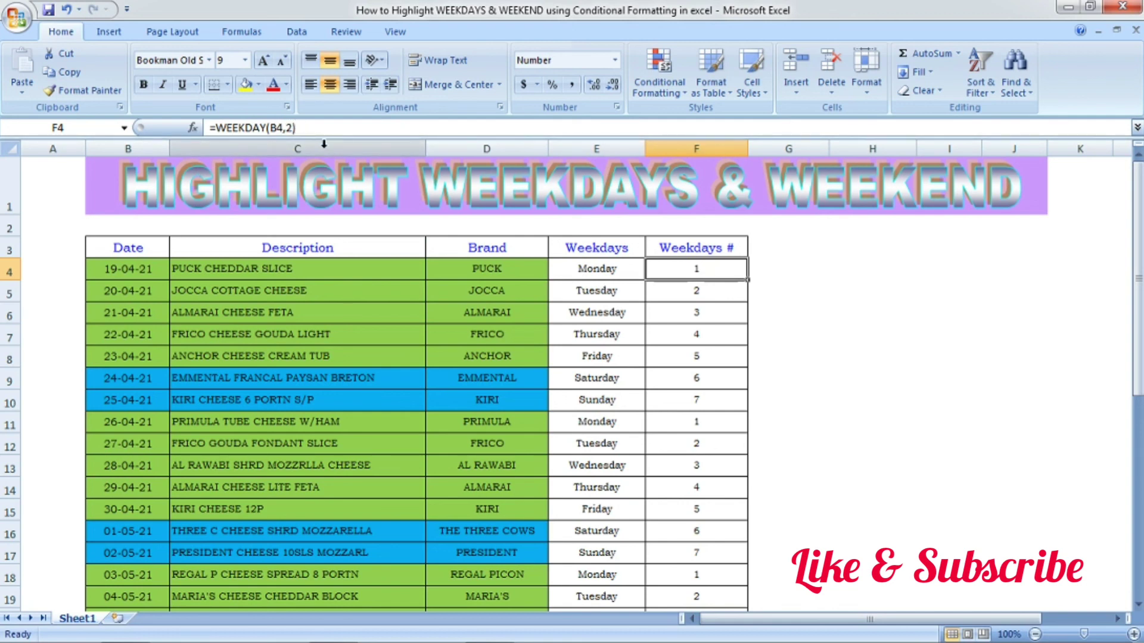
left_click(698, 307)
left_click(606, 319)
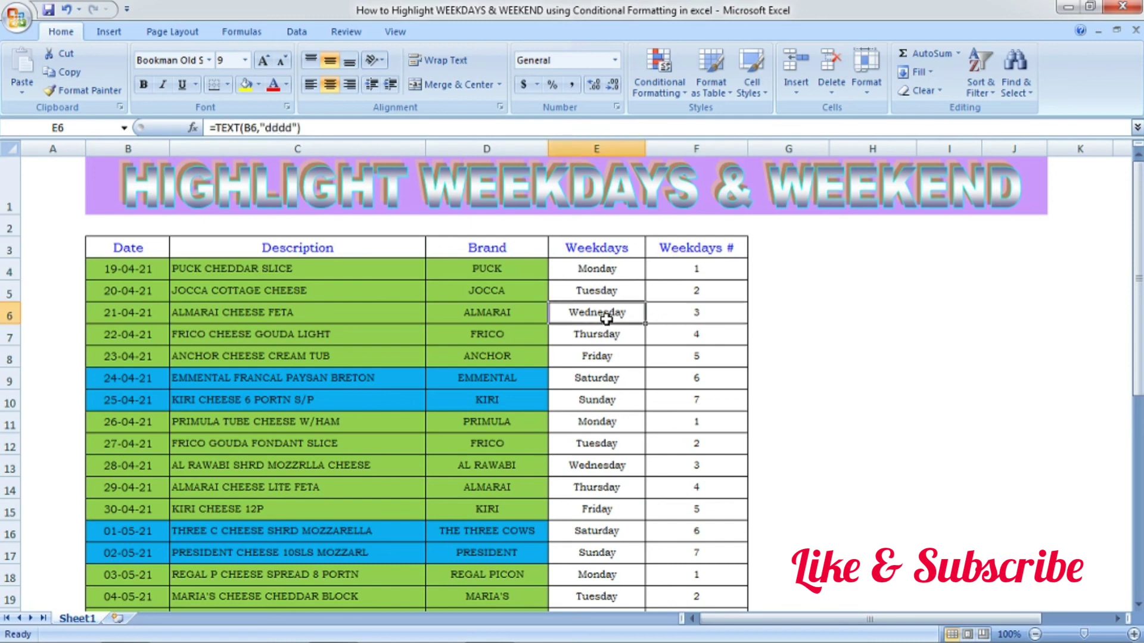
left_click(674, 318)
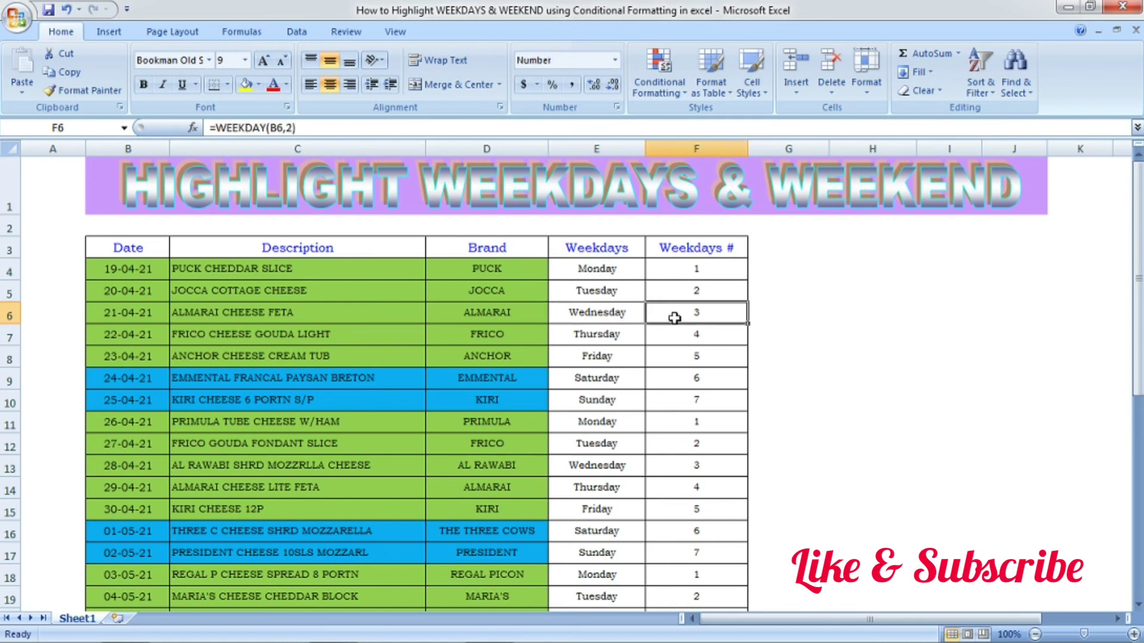